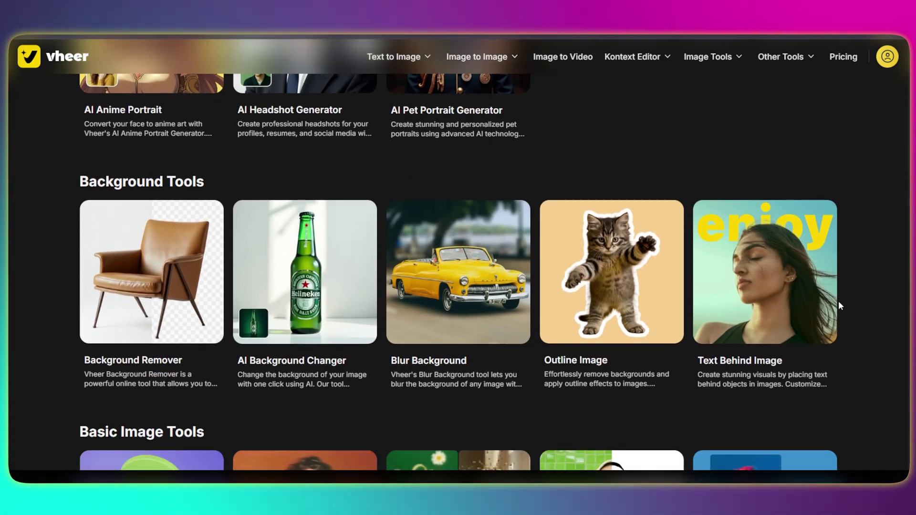
{"action": "scroll", "coordinate": [838, 304], "scroll_direction": "down", "scroll_amount": 2}
{"action": "scroll", "coordinate": [840, 305], "scroll_direction": "down", "scroll_amount": 4}
{"action": "scroll", "coordinate": [840, 305], "scroll_direction": "down", "scroll_amount": 3}
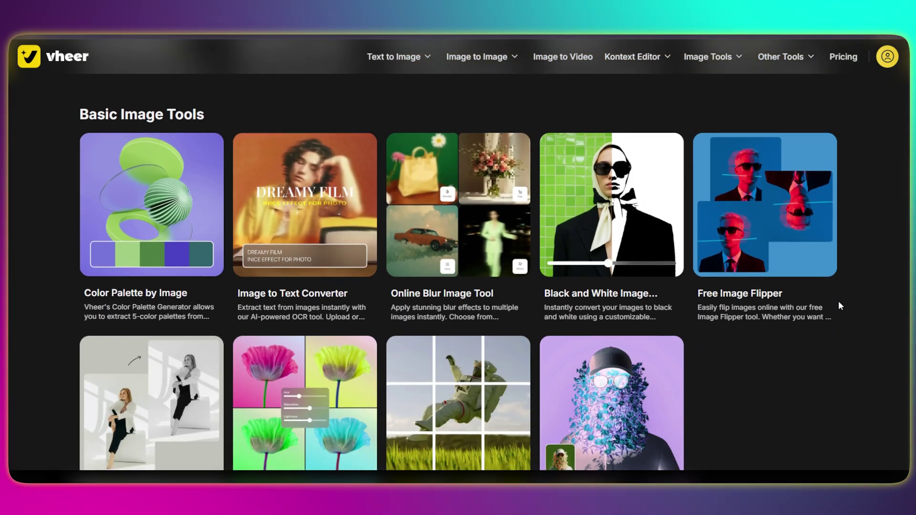
{"action": "scroll", "coordinate": [841, 306], "scroll_direction": "down", "scroll_amount": 4}
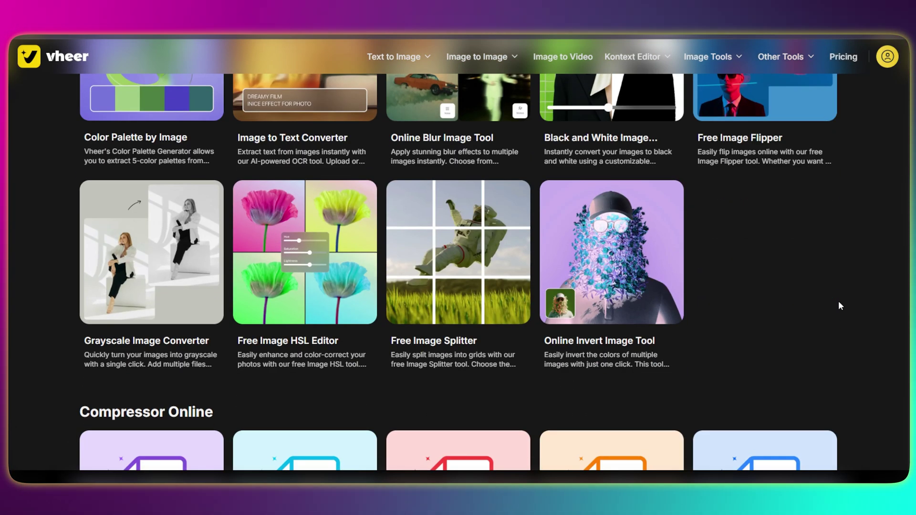
{"action": "scroll", "coordinate": [840, 306], "scroll_direction": "down", "scroll_amount": 7}
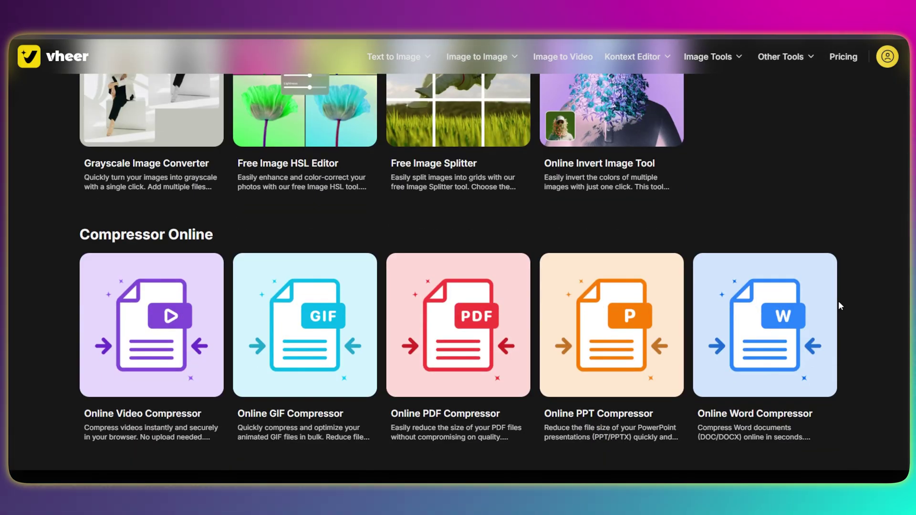
{"action": "scroll", "coordinate": [840, 306], "scroll_direction": "down", "scroll_amount": 3}
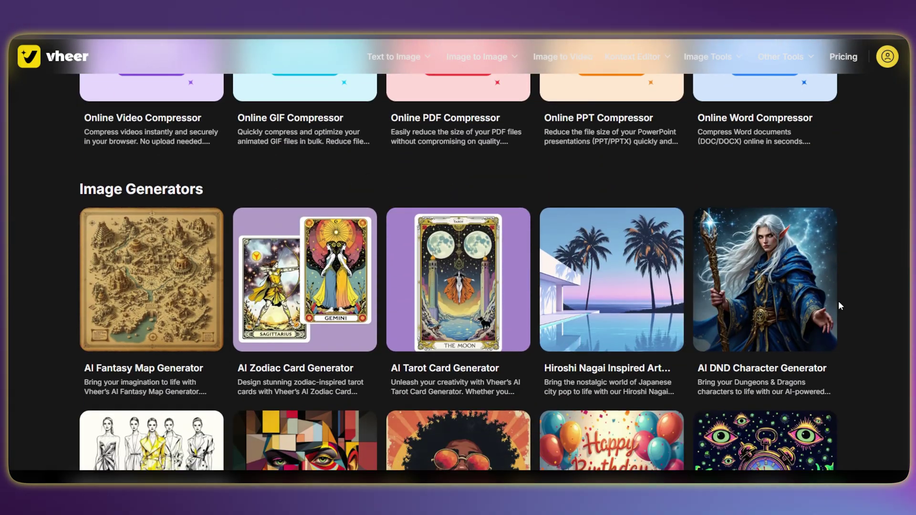
{"action": "scroll", "coordinate": [840, 306], "scroll_direction": "down", "scroll_amount": 1}
{"action": "scroll", "coordinate": [839, 304], "scroll_direction": "down", "scroll_amount": 5}
{"action": "scroll", "coordinate": [840, 306], "scroll_direction": "down", "scroll_amount": 9}
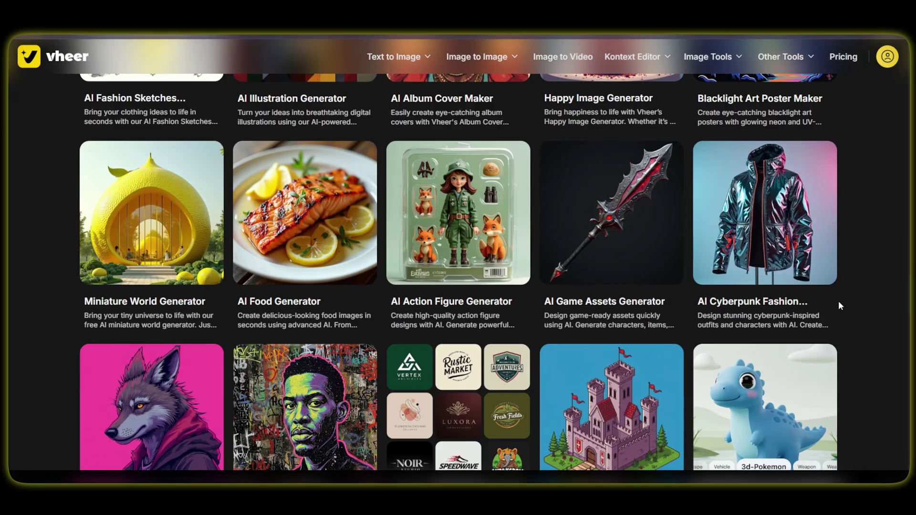
{"action": "scroll", "coordinate": [840, 306], "scroll_direction": "down", "scroll_amount": 10}
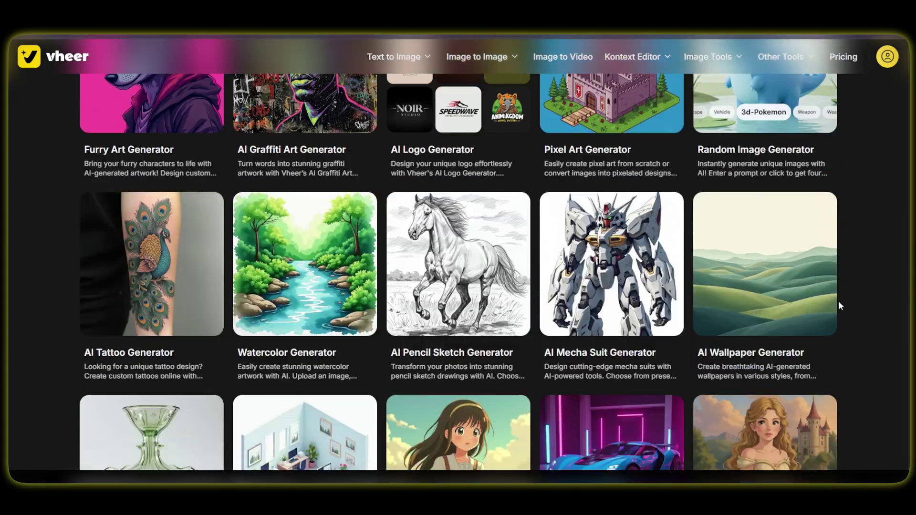
{"action": "scroll", "coordinate": [840, 306], "scroll_direction": "down", "scroll_amount": 7}
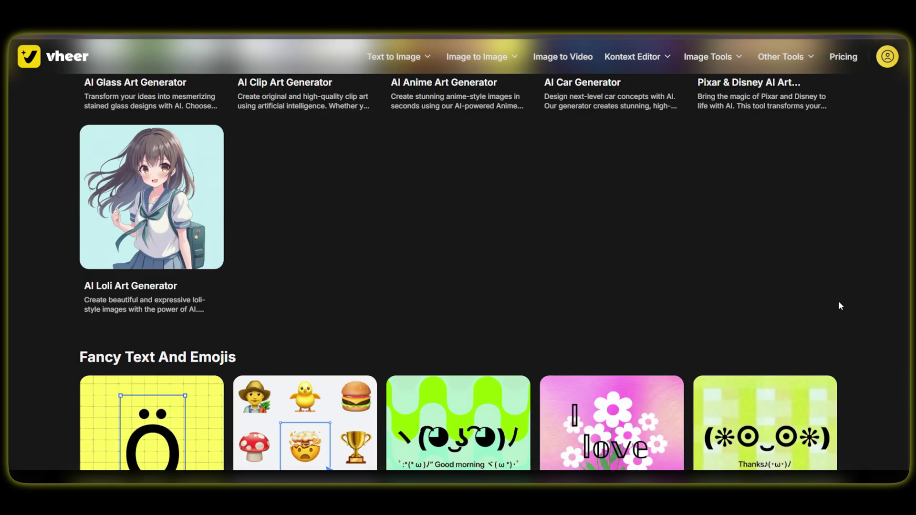
{"action": "scroll", "coordinate": [841, 306], "scroll_direction": "down", "scroll_amount": 3}
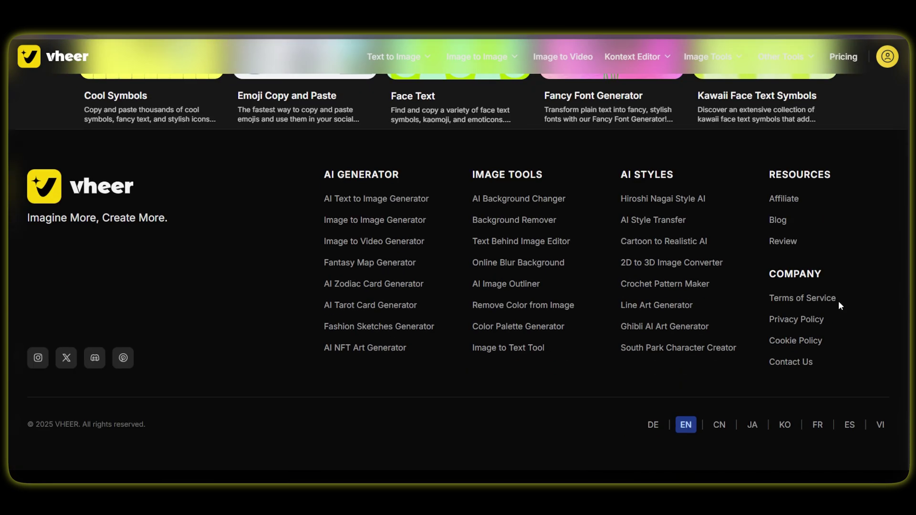
{"action": "key", "text": "Home"}
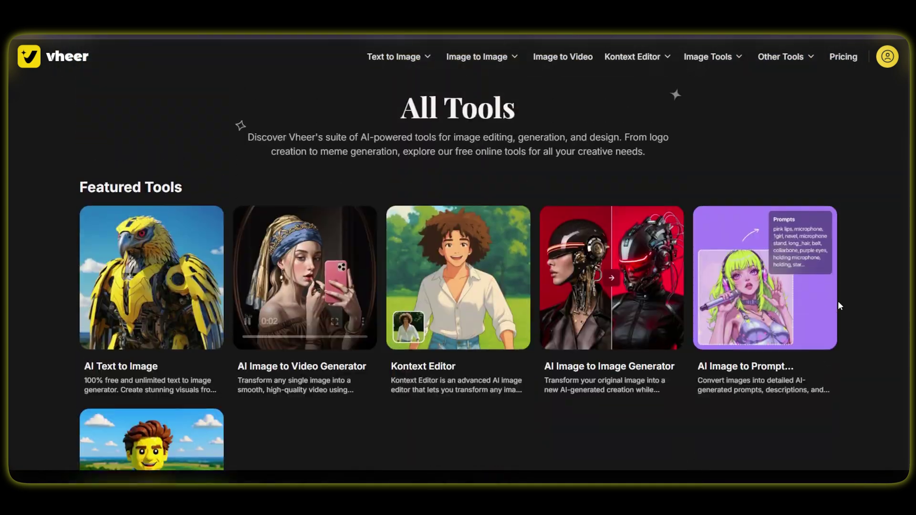
Browse Vheer's top menus and open the AI Image To Video Generator page.
{"action": "mouse_move", "coordinate": [393, 57]}
{"action": "scroll", "coordinate": [601, 205], "scroll_direction": "down", "scroll_amount": 10}
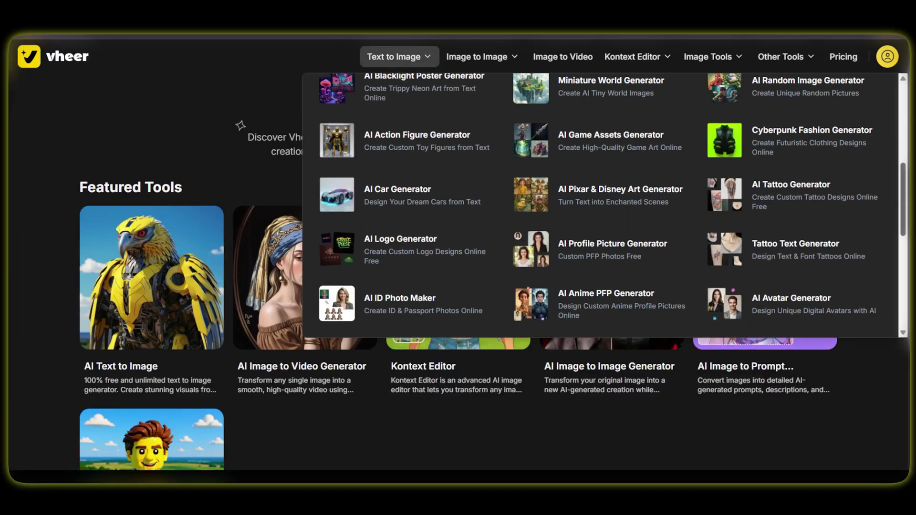
{"action": "scroll", "coordinate": [602, 205], "scroll_direction": "down", "scroll_amount": 2}
{"action": "mouse_move", "coordinate": [517, 58]}
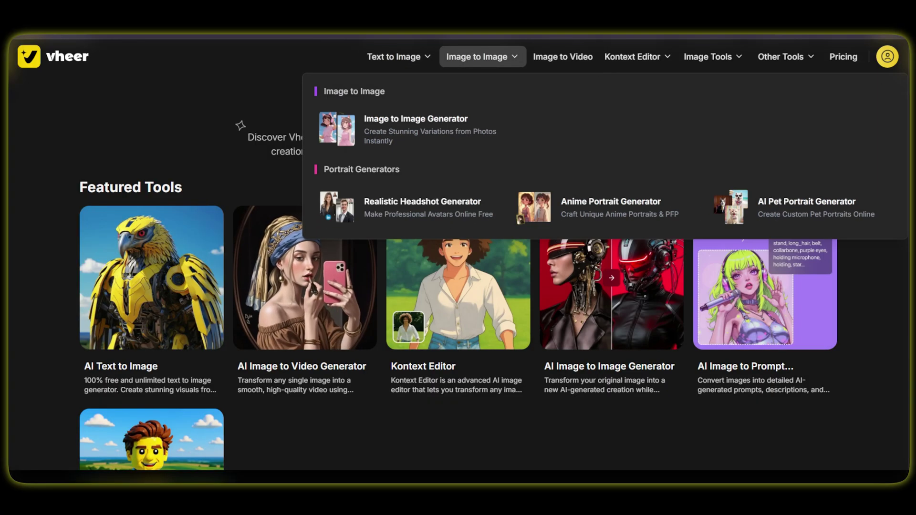
{"action": "left_click", "coordinate": [575, 58]}
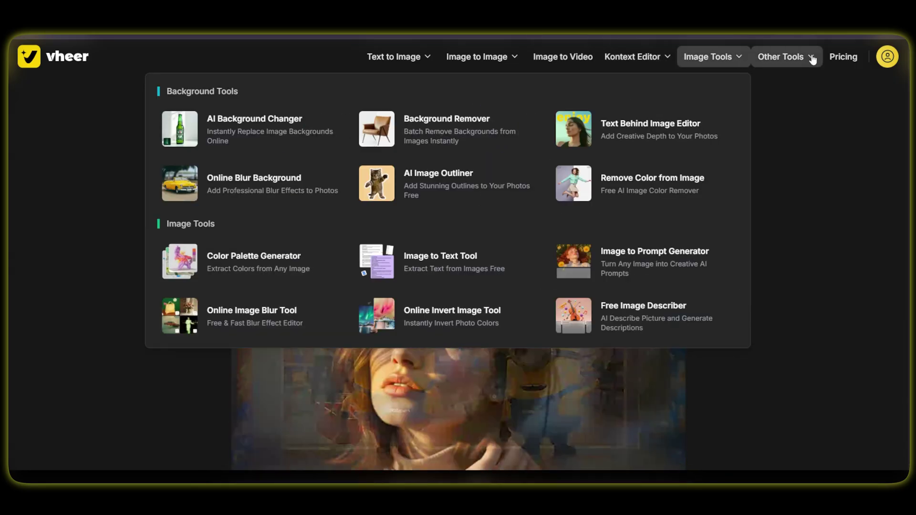
{"action": "mouse_move", "coordinate": [806, 57]}
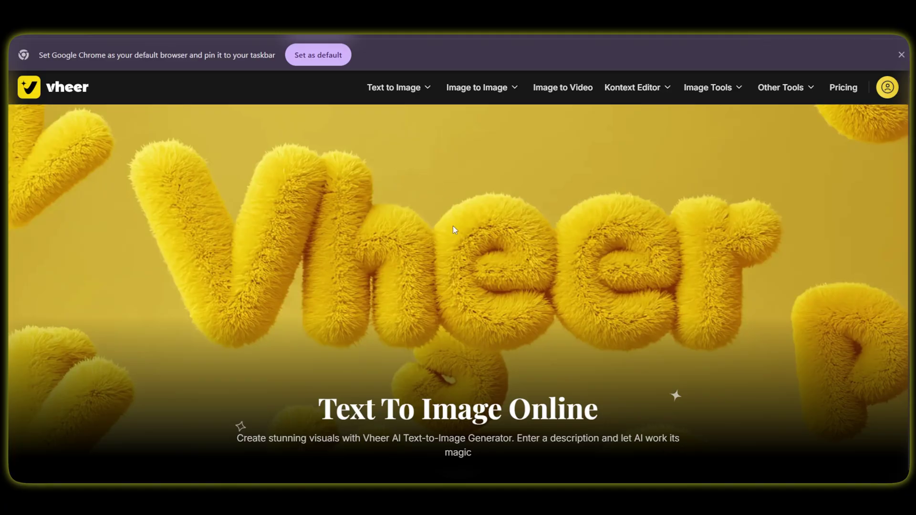
Scroll down and launch the AI Text To Image generator via 'Generate Image from Text'.
{"action": "scroll", "coordinate": [453, 231], "scroll_direction": "down", "scroll_amount": 3}
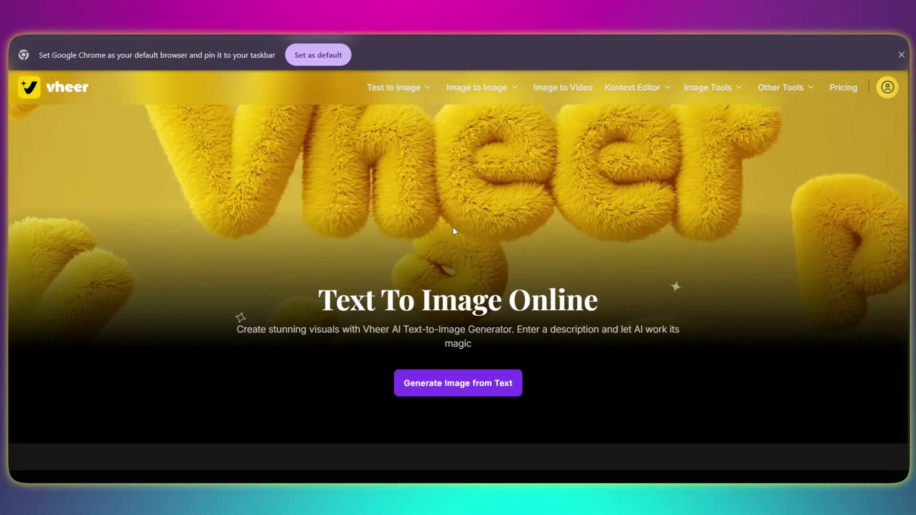
{"action": "scroll", "coordinate": [453, 233], "scroll_direction": "down", "scroll_amount": 2}
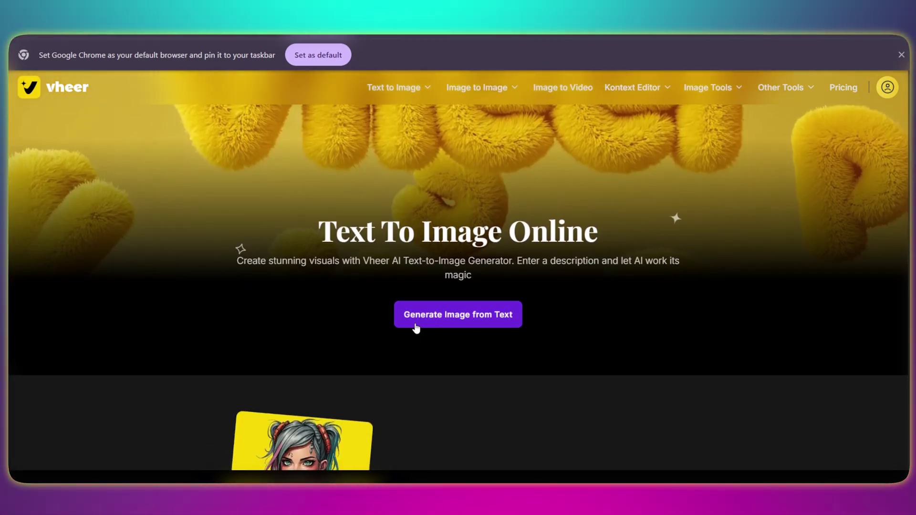
{"action": "left_click", "coordinate": [479, 320]}
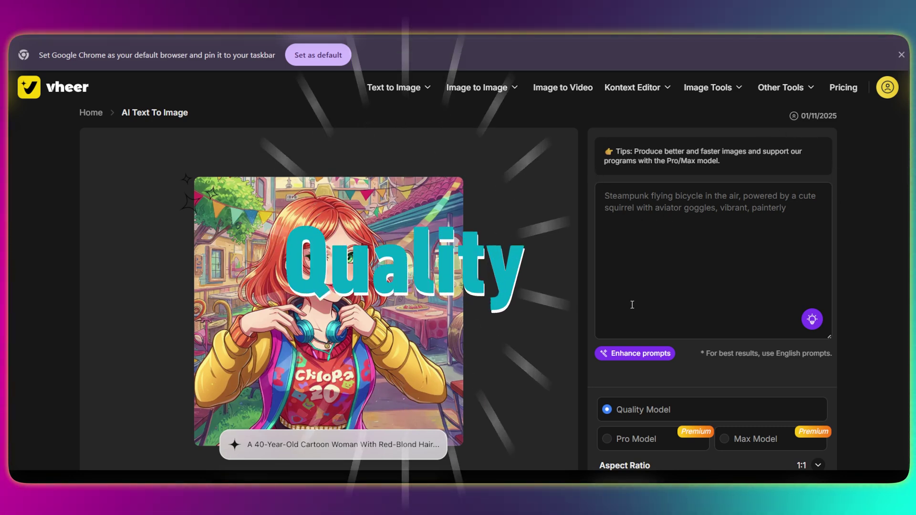
Set the aspect ratio to 16:9 and switch the model from Pro Model to Max Model.
{"action": "scroll", "coordinate": [769, 338], "scroll_direction": "down", "scroll_amount": 1}
{"action": "scroll", "coordinate": [769, 335], "scroll_direction": "down", "scroll_amount": 4}
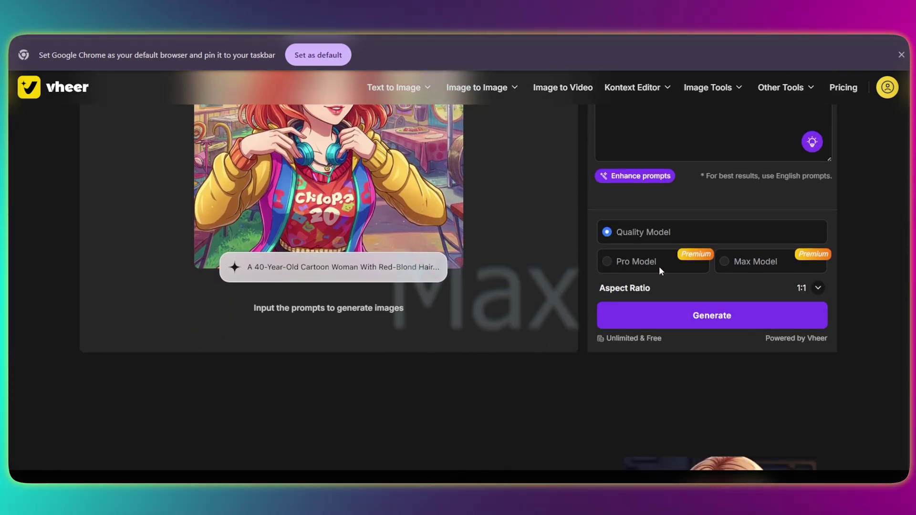
{"action": "left_click", "coordinate": [817, 288]}
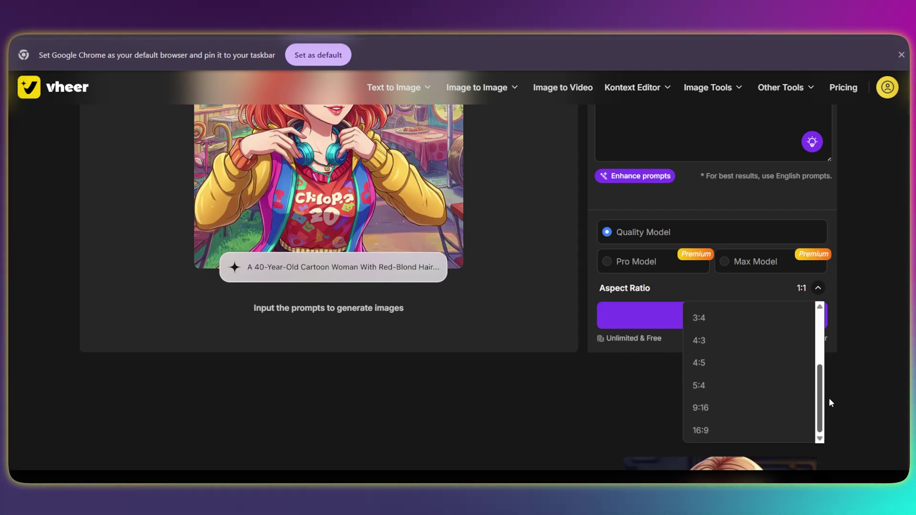
{"action": "left_click_drag", "start_coordinate": [829, 400], "coordinate": [826, 334]}
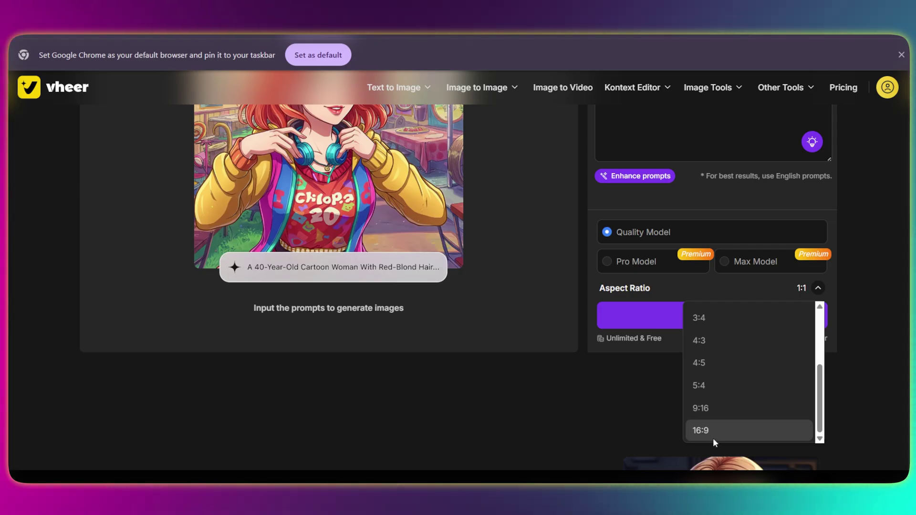
{"action": "left_click", "coordinate": [714, 432]}
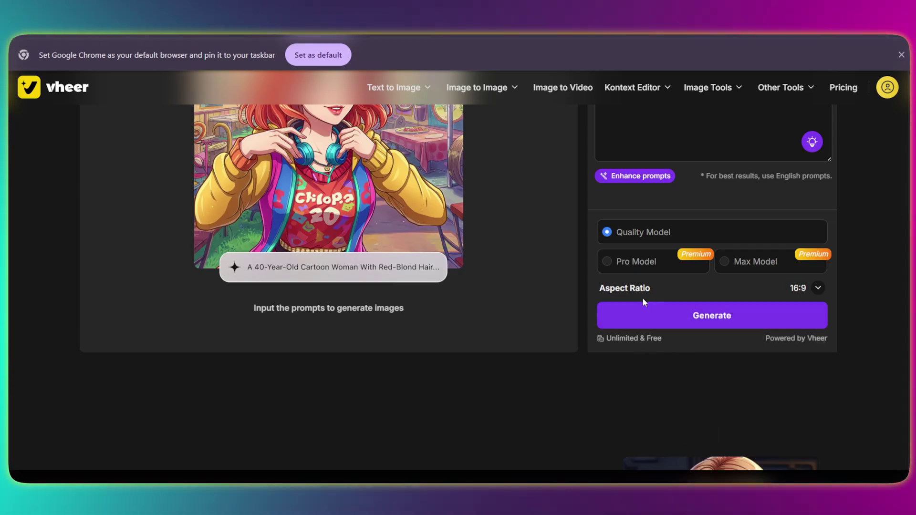
{"action": "left_click", "coordinate": [611, 264]}
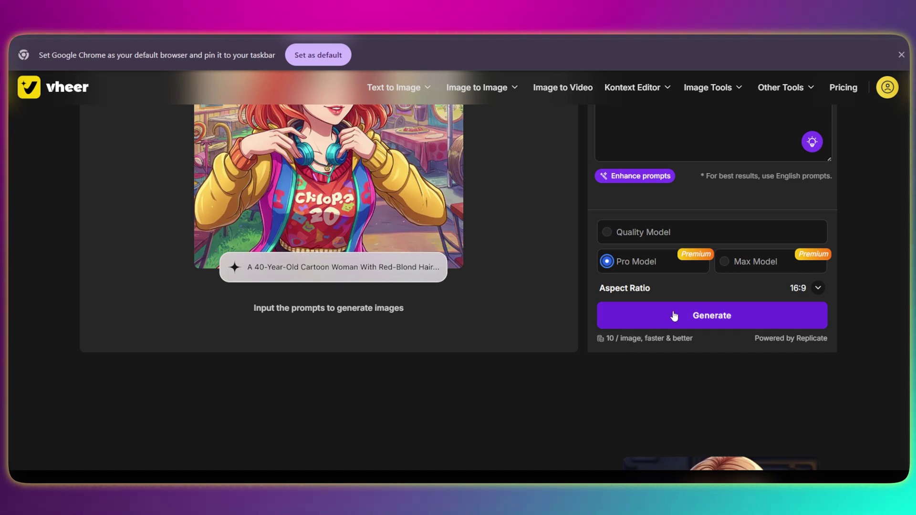
{"action": "left_click", "coordinate": [739, 262]}
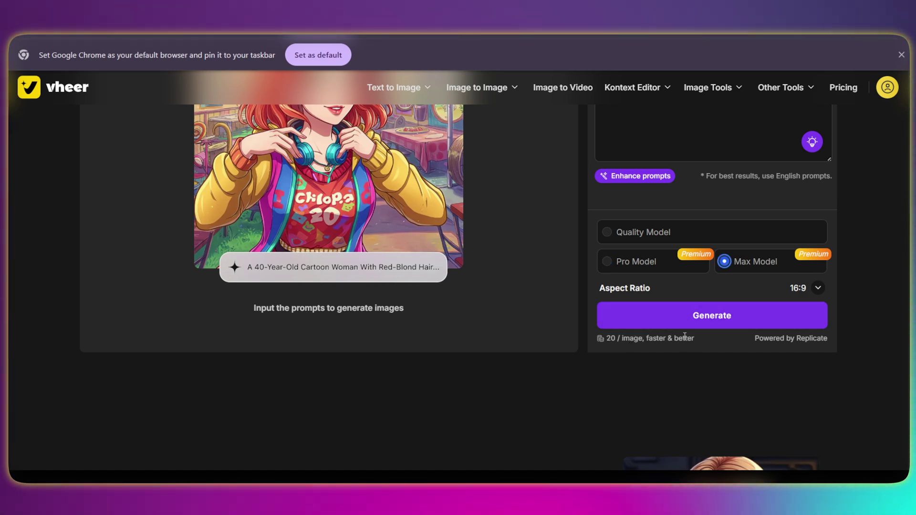
{"action": "scroll", "coordinate": [647, 255], "scroll_direction": "up", "scroll_amount": 4}
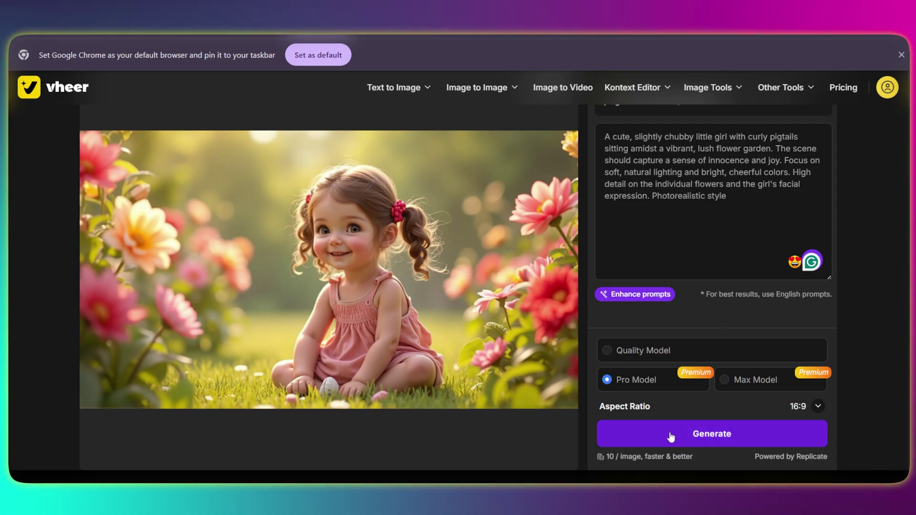
Generate the garden-girl image, then switch to Max Model at 20 per image.
{"action": "left_click", "coordinate": [725, 434]}
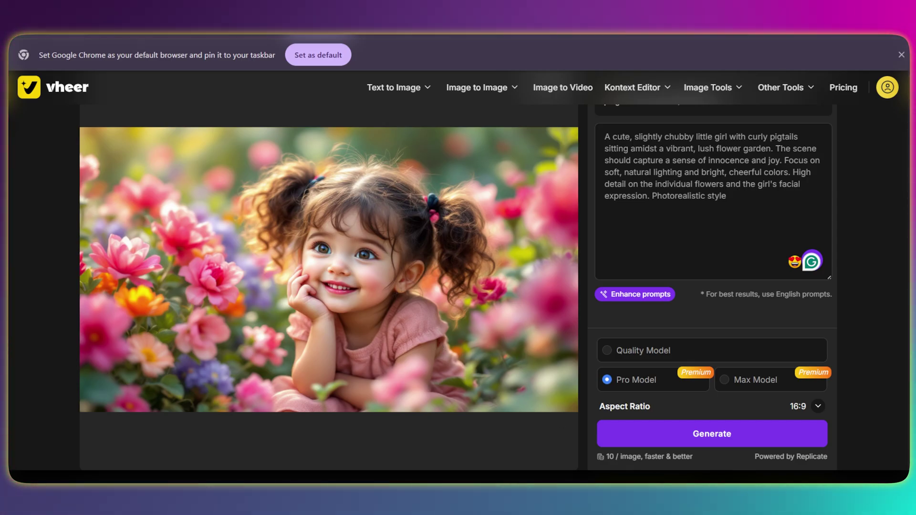
{"action": "left_click", "coordinate": [723, 380]}
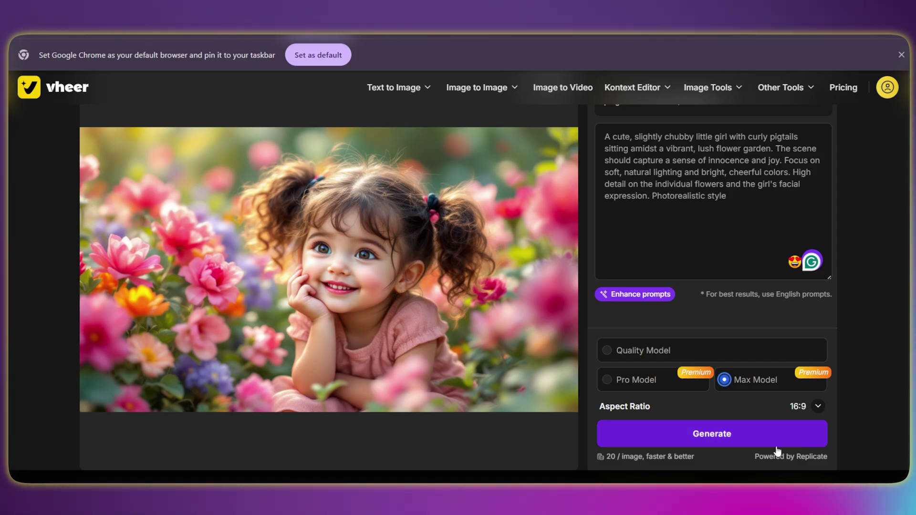
Generate a new Max Model image of the curly-pigtailed girl from the existing garden prompt.
{"action": "scroll", "coordinate": [763, 355], "scroll_direction": "down", "scroll_amount": 1}
{"action": "scroll", "coordinate": [668, 286], "scroll_direction": "up", "scroll_amount": 3}
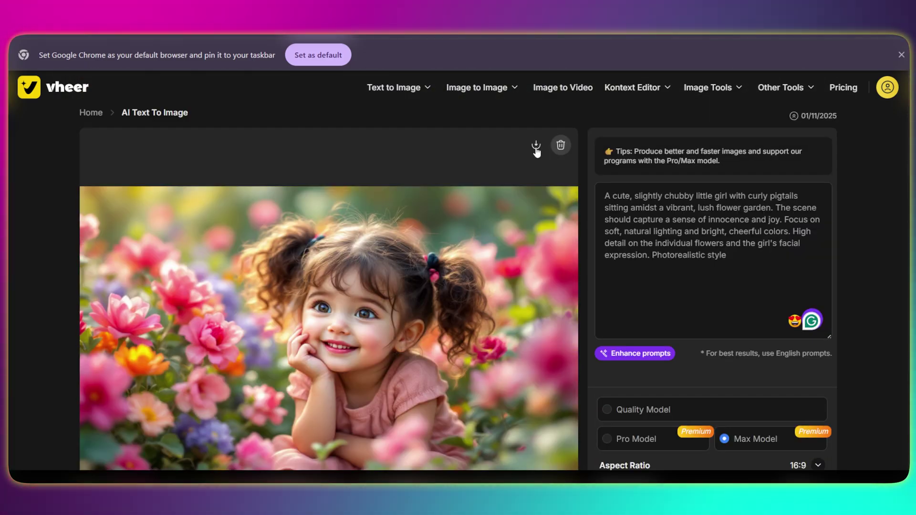
{"action": "scroll", "coordinate": [531, 286], "scroll_direction": "down", "scroll_amount": 4}
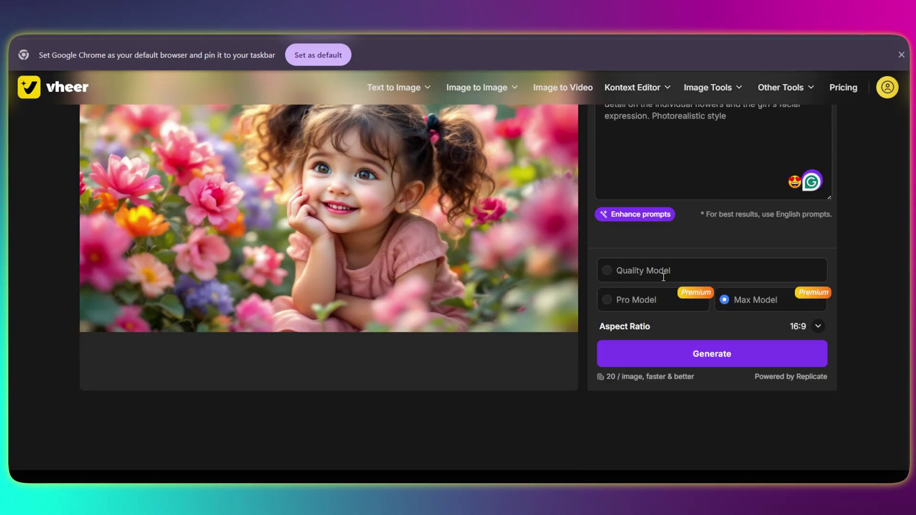
{"action": "scroll", "coordinate": [674, 287], "scroll_direction": "up", "scroll_amount": 1}
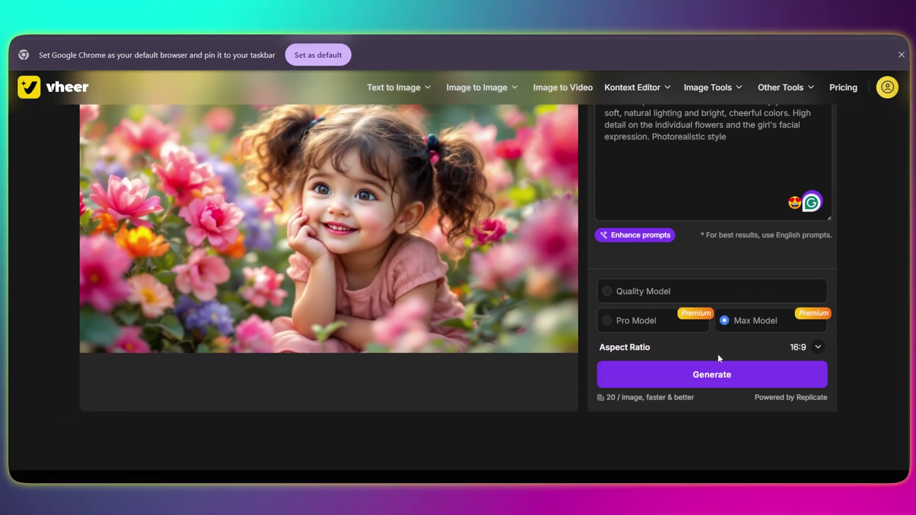
{"action": "left_click", "coordinate": [720, 377]}
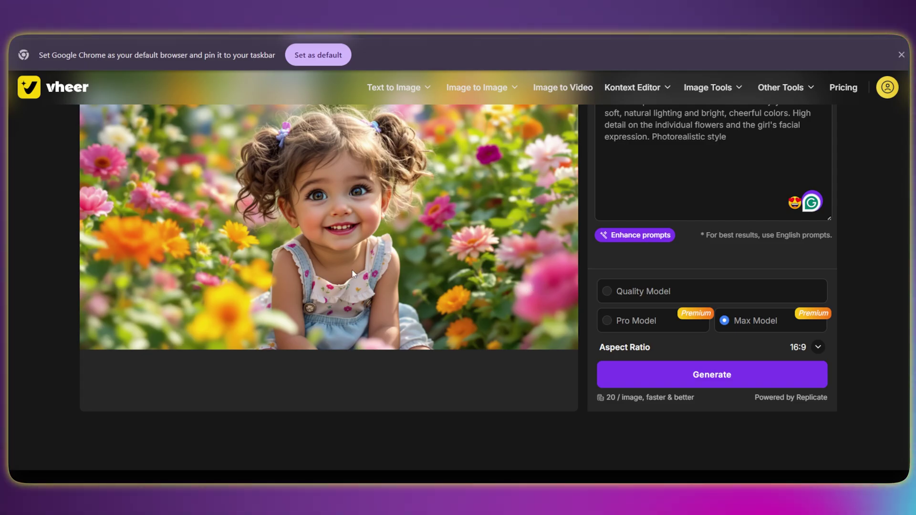
{"action": "scroll", "coordinate": [389, 257], "scroll_direction": "up", "scroll_amount": 3}
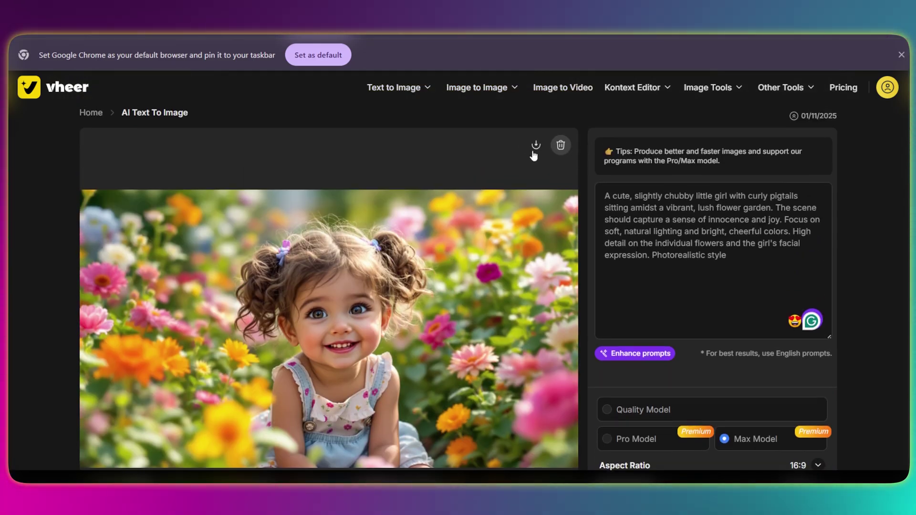
{"action": "scroll", "coordinate": [497, 130], "scroll_direction": "down", "scroll_amount": 3}
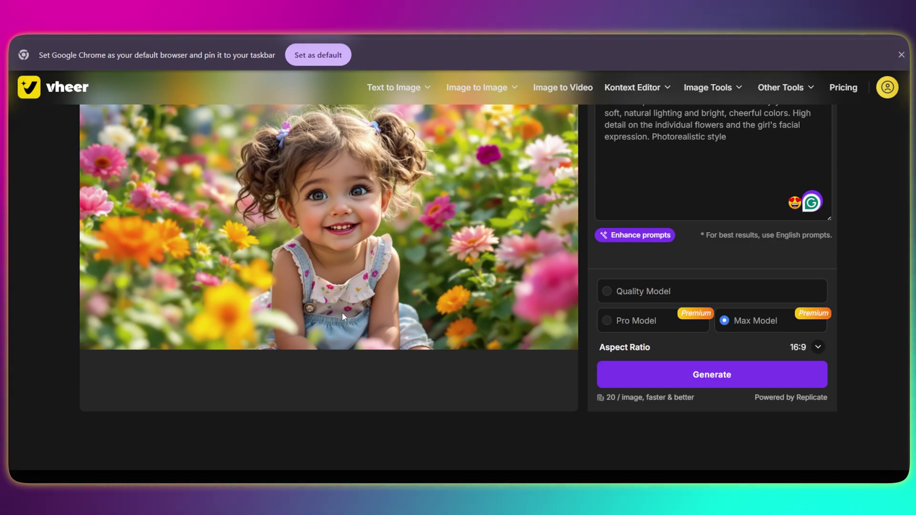
Scroll back to the top of the Text to Image page to head to Style Transfer.
{"action": "scroll", "coordinate": [526, 294], "scroll_direction": "up", "scroll_amount": 3}
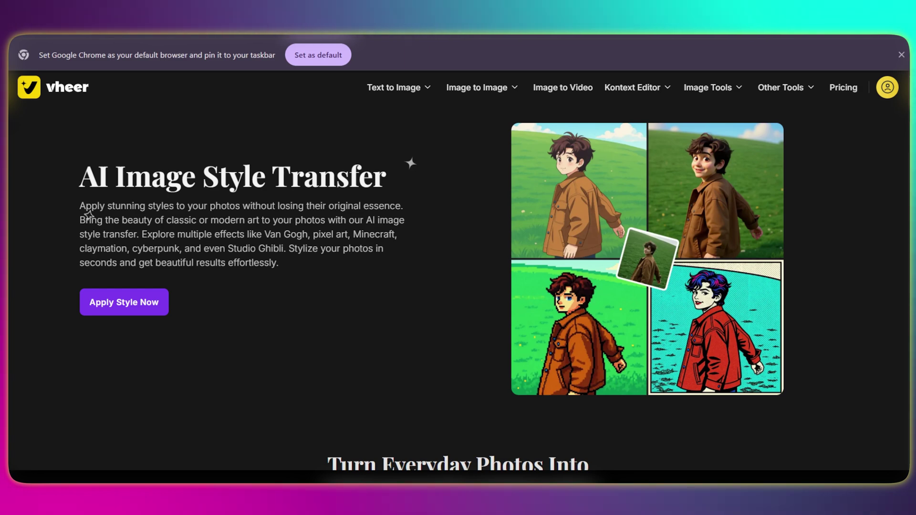
Pick AI Style Transfer from the Kontext Editor menu and choose Apply Style Now.
{"action": "left_click", "coordinate": [666, 95]}
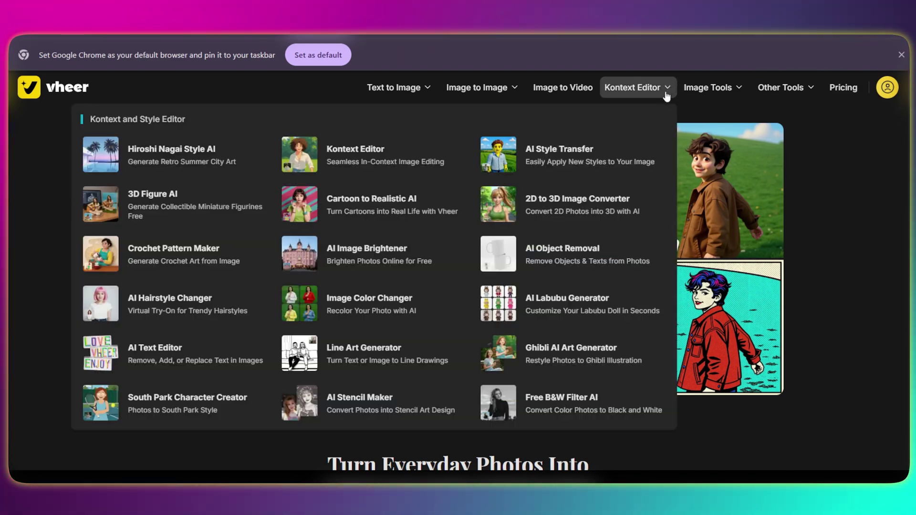
{"action": "left_click", "coordinate": [543, 162]}
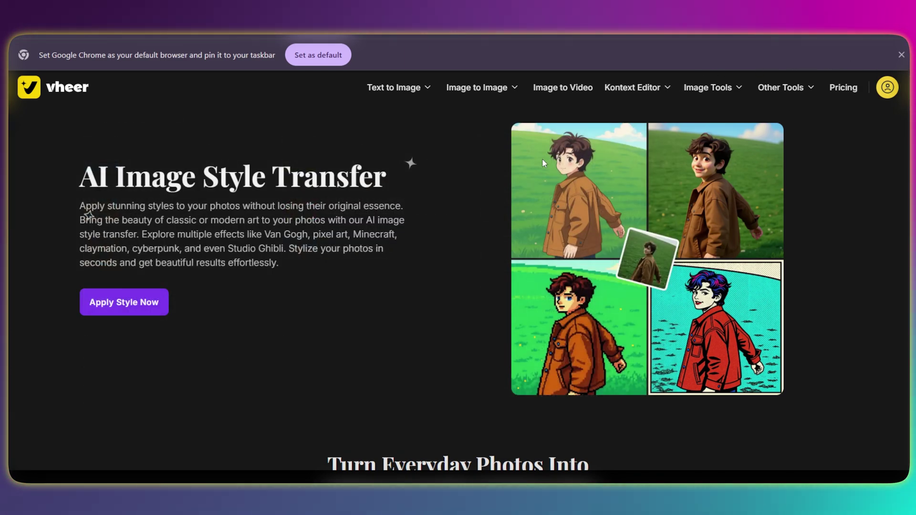
{"action": "left_click", "coordinate": [133, 309]}
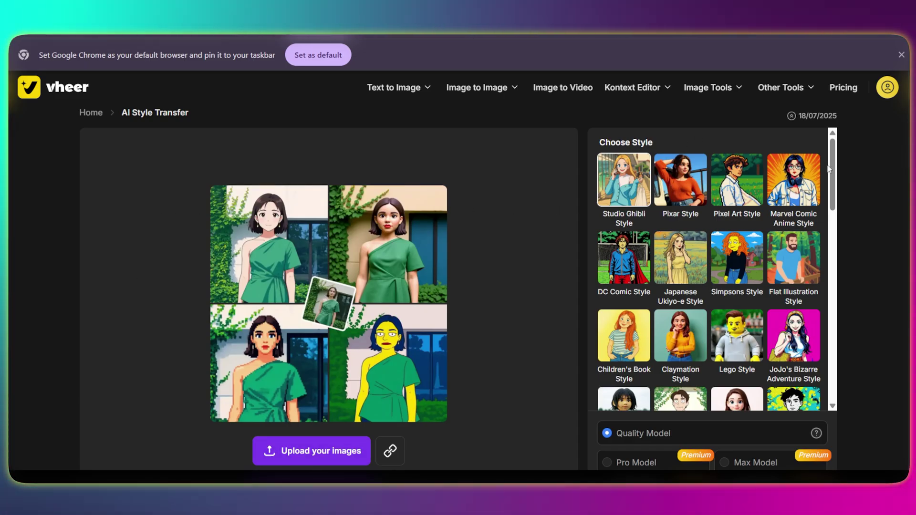
Review the aspect ratio options, keeping Match input image, and switch to Pro then Max Model.
{"action": "left_click_drag", "start_coordinate": [833, 166], "coordinate": [848, 355]}
{"action": "scroll", "coordinate": [849, 353], "scroll_direction": "down", "scroll_amount": 2}
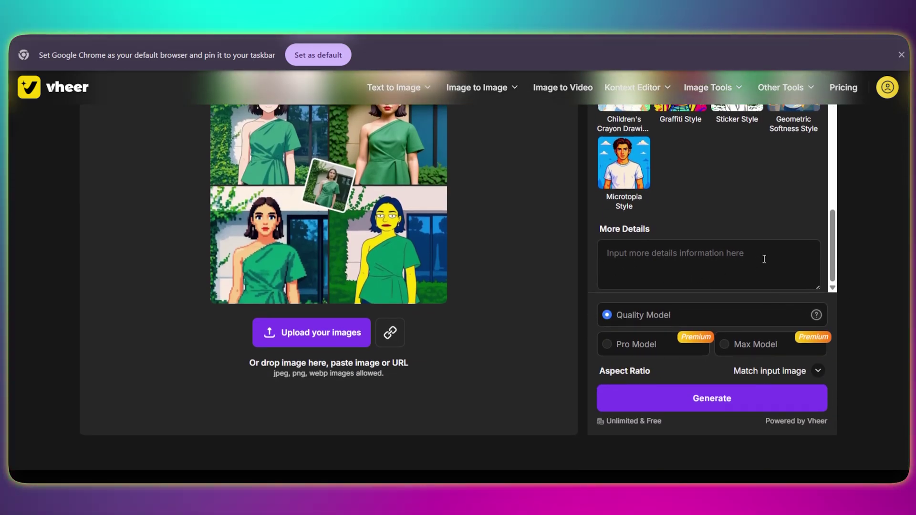
{"action": "left_click", "coordinate": [793, 371]}
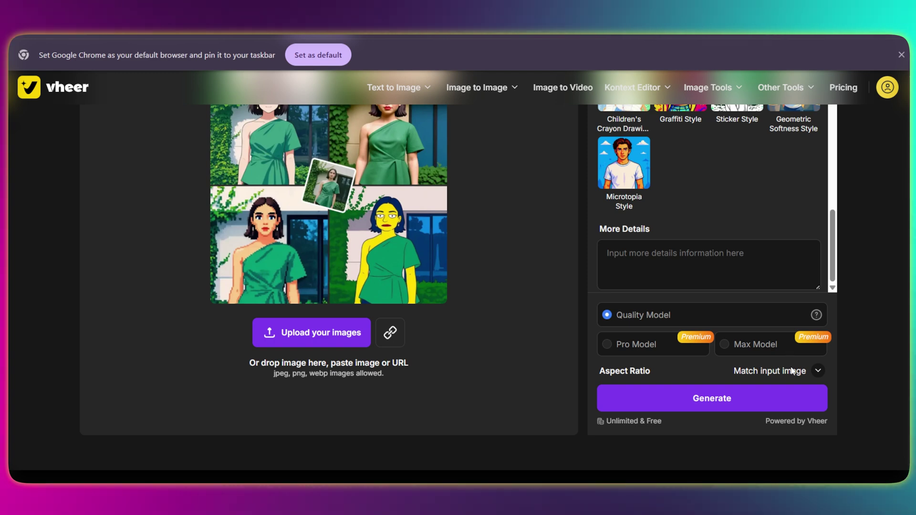
{"action": "scroll", "coordinate": [677, 356], "scroll_direction": "down", "scroll_amount": 1}
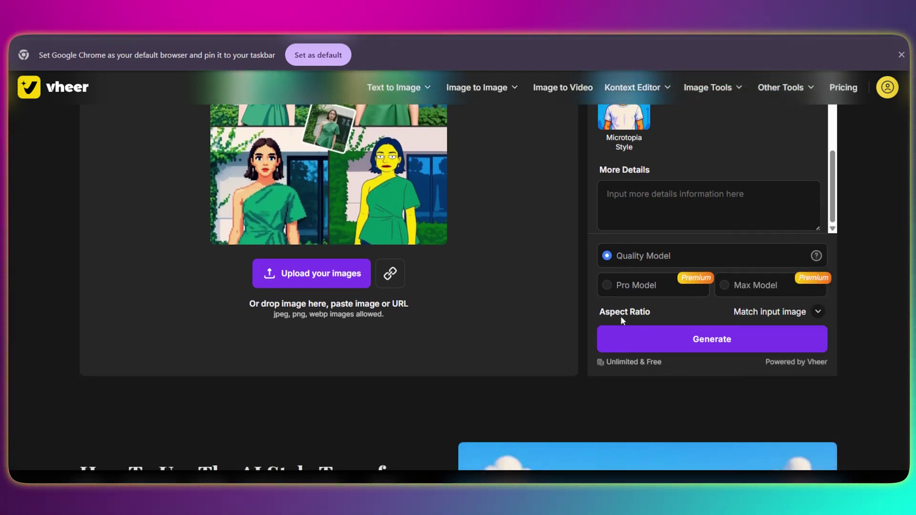
{"action": "left_click", "coordinate": [654, 286]}
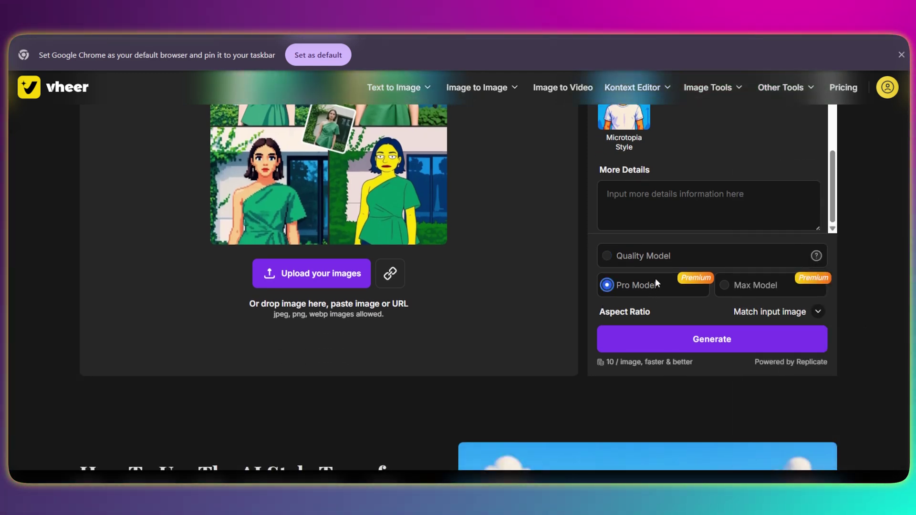
{"action": "left_click", "coordinate": [743, 286]}
{"action": "left_click", "coordinate": [770, 312]}
{"action": "left_click", "coordinate": [619, 367]}
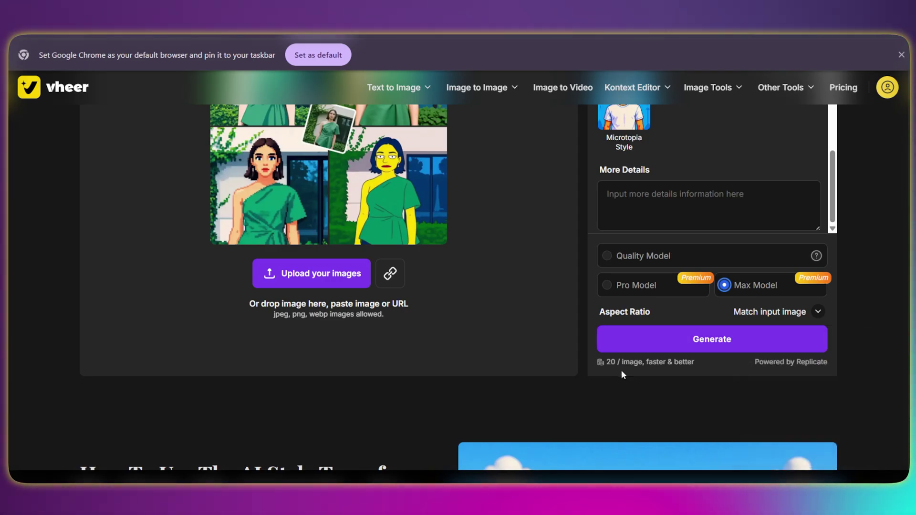
{"action": "scroll", "coordinate": [290, 332], "scroll_direction": "up", "scroll_amount": 4}
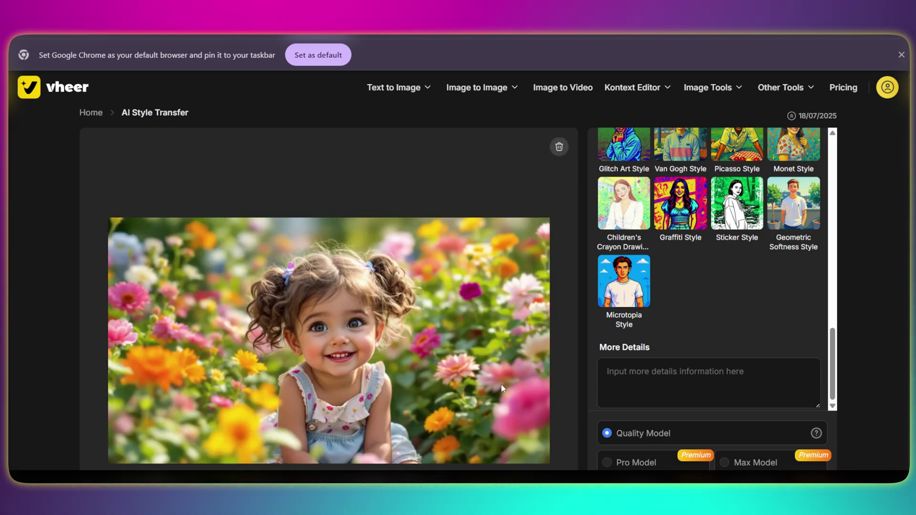
Scroll the Choose Style list and apply Pixar Style to the garden-girl photo.
{"action": "scroll", "coordinate": [690, 319], "scroll_direction": "down", "scroll_amount": 4}
{"action": "scroll", "coordinate": [680, 310], "scroll_direction": "up", "scroll_amount": 4}
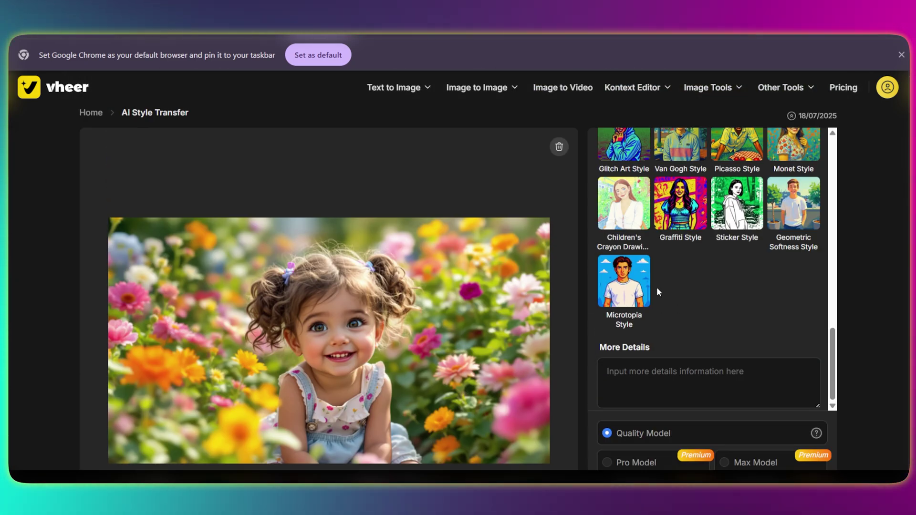
{"action": "scroll", "coordinate": [658, 292], "scroll_direction": "up", "scroll_amount": 5}
{"action": "scroll", "coordinate": [659, 292], "scroll_direction": "up", "scroll_amount": 6}
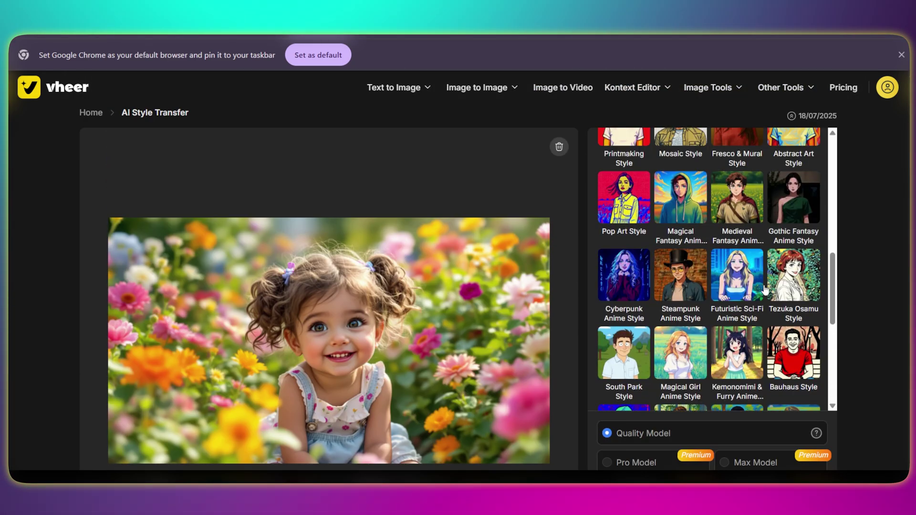
{"action": "scroll", "coordinate": [765, 290], "scroll_direction": "up", "scroll_amount": 3}
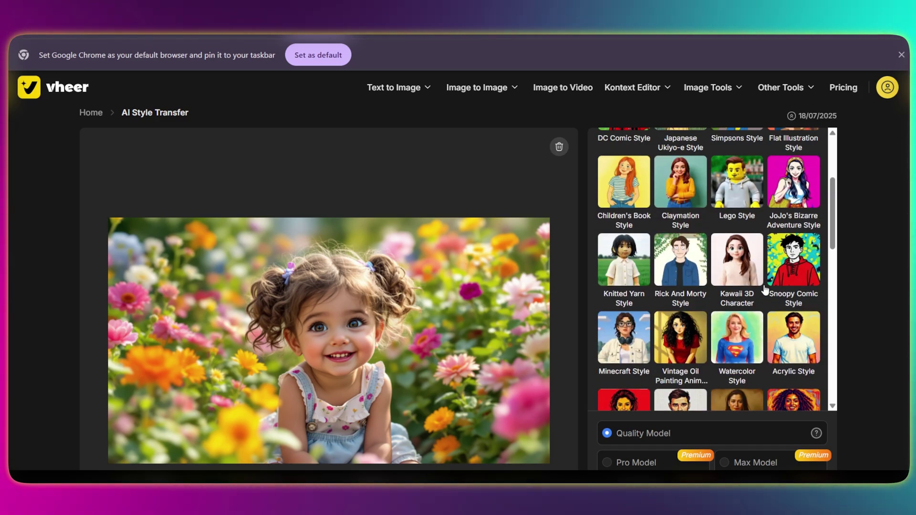
{"action": "scroll", "coordinate": [765, 290], "scroll_direction": "up", "scroll_amount": 2}
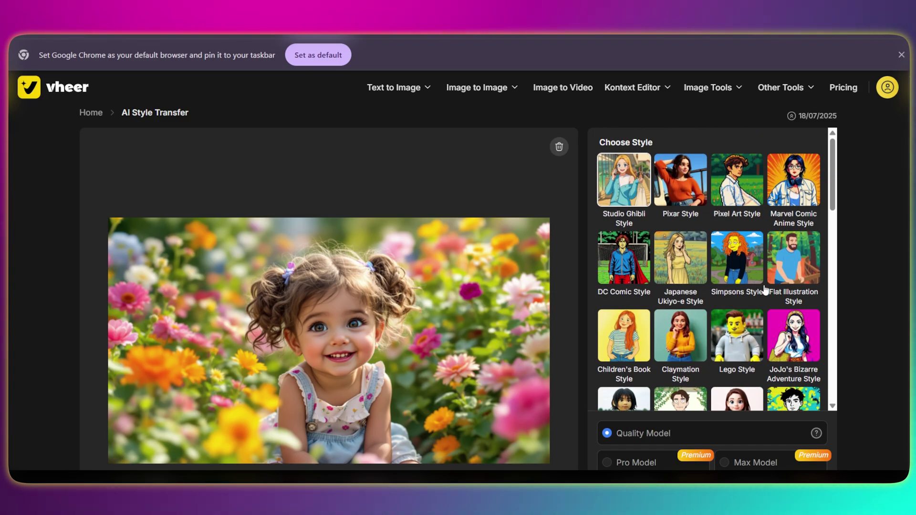
{"action": "scroll", "coordinate": [830, 354], "scroll_direction": "down", "scroll_amount": 3}
{"action": "left_click", "coordinate": [712, 400]}
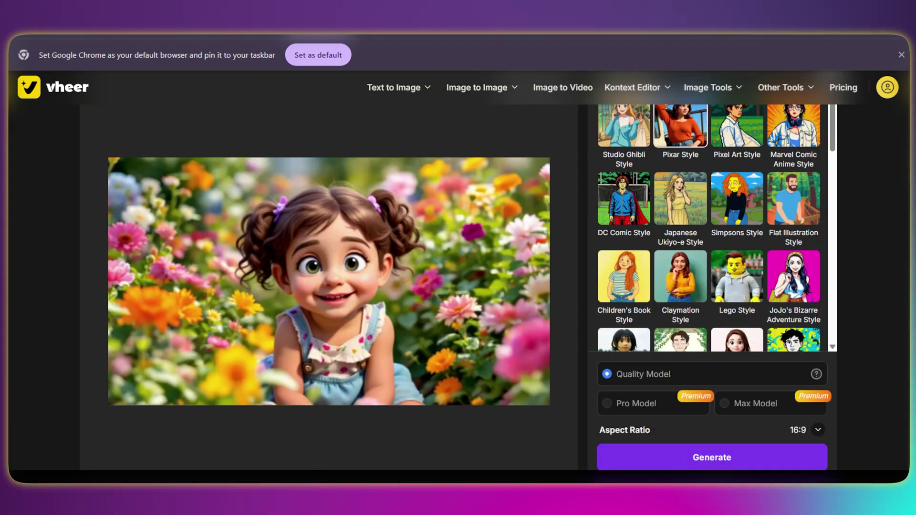
Toggle the compare view between the original photo and the Pixar cartoon.
{"action": "scroll", "coordinate": [395, 302], "scroll_direction": "up", "scroll_amount": 2}
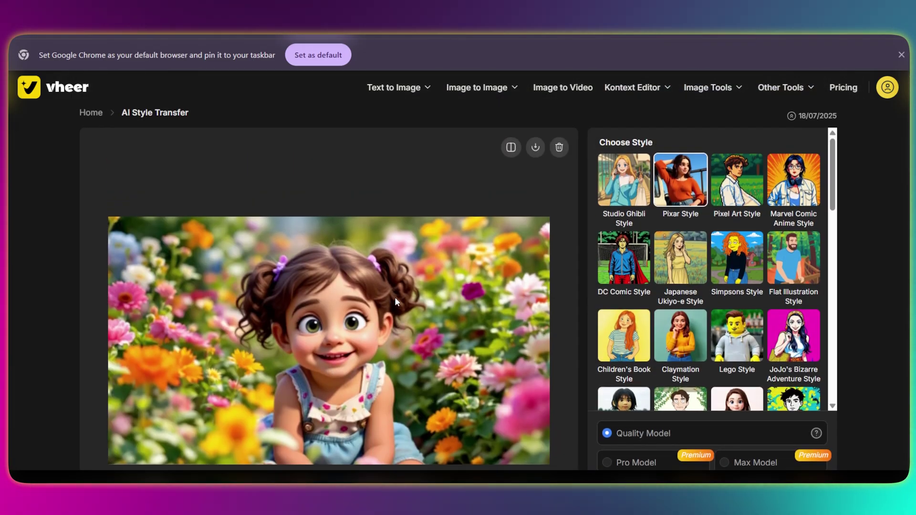
{"action": "left_click", "coordinate": [511, 149]}
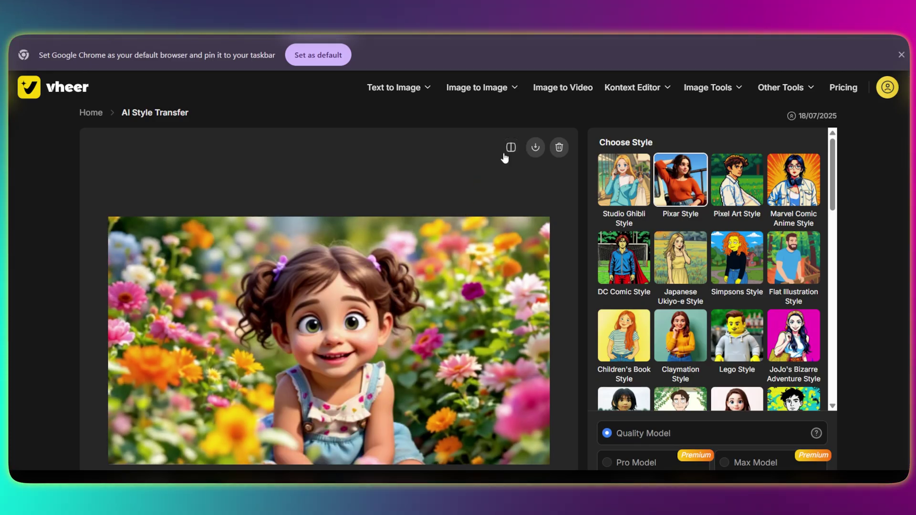
{"action": "left_click", "coordinate": [511, 152]}
{"action": "left_click", "coordinate": [510, 153]}
{"action": "left_click", "coordinate": [511, 153]}
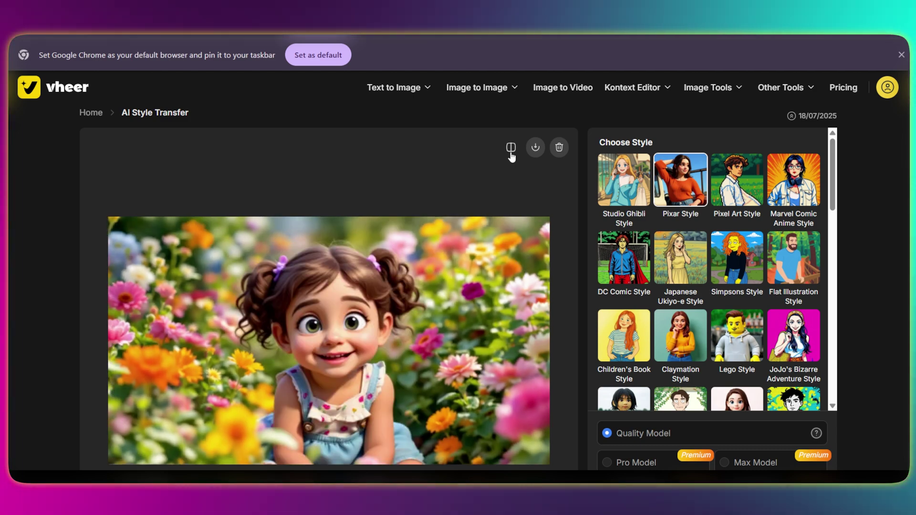
{"action": "scroll", "coordinate": [511, 155], "scroll_direction": "down", "scroll_amount": 1}
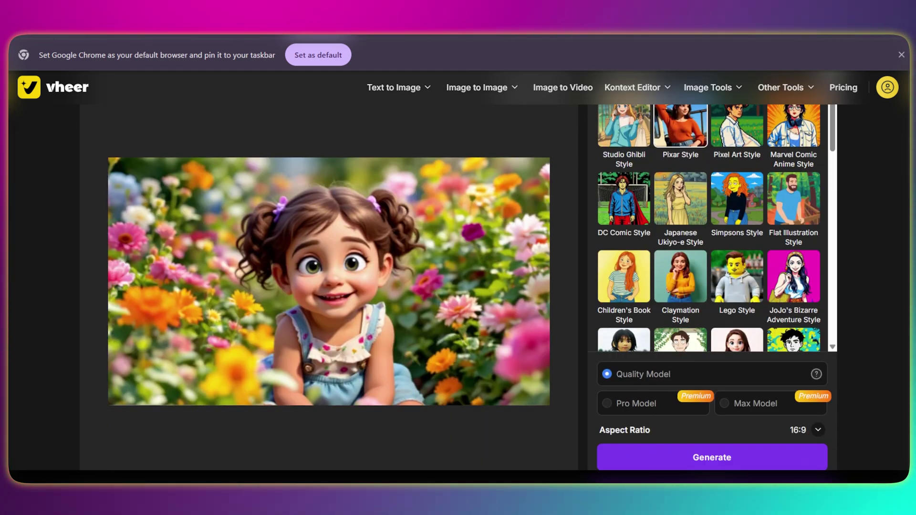
{"action": "scroll", "coordinate": [458, 287], "scroll_direction": "up", "scroll_amount": 1}
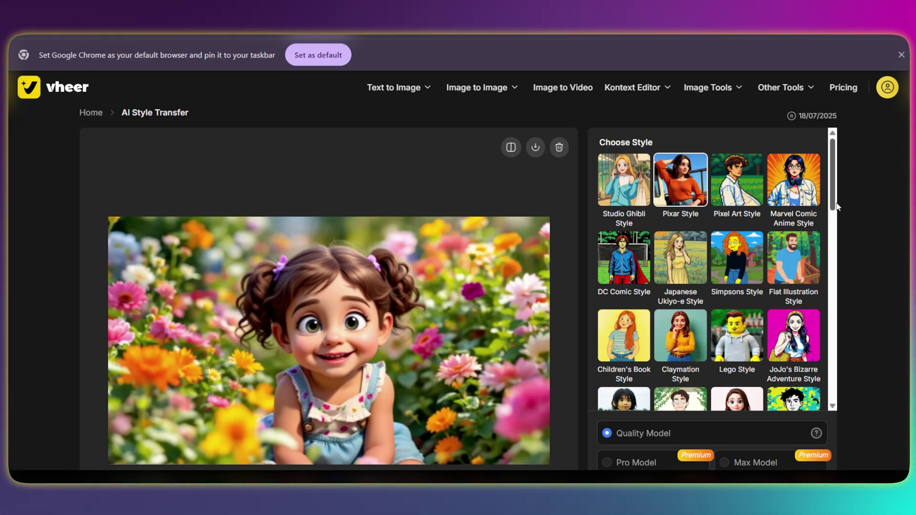
Generate the cartoon-style version of the garden-girl photo and review the result.
{"action": "left_click_drag", "start_coordinate": [837, 204], "coordinate": [838, 254]}
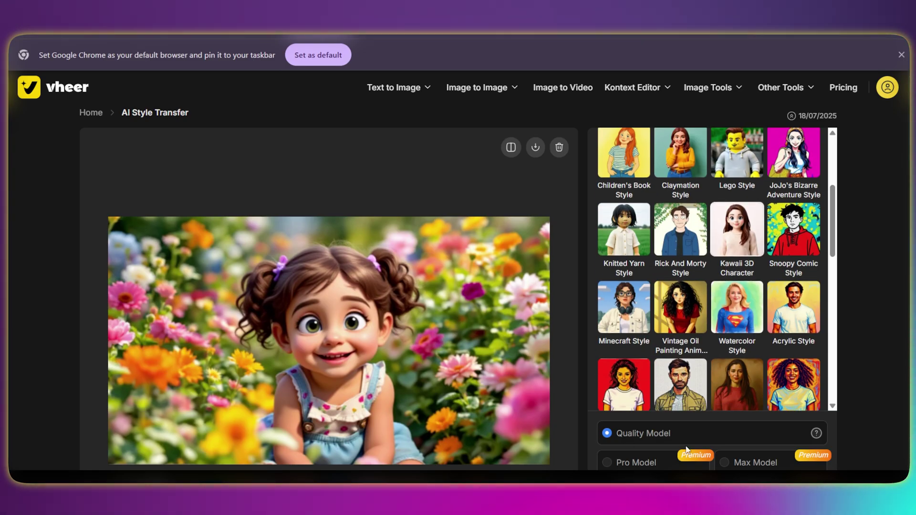
{"action": "scroll", "coordinate": [645, 460], "scroll_direction": "down", "scroll_amount": 5}
{"action": "left_click", "coordinate": [712, 280]}
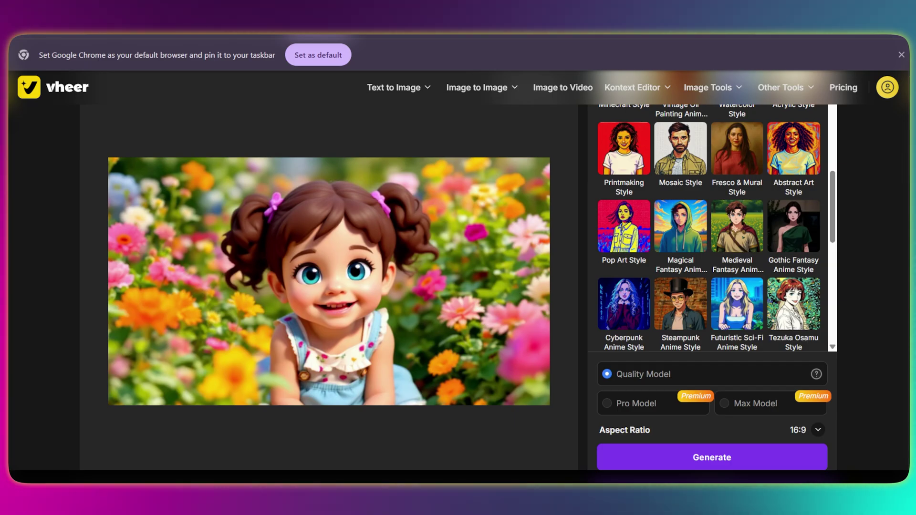
{"action": "scroll", "coordinate": [399, 312], "scroll_direction": "up", "scroll_amount": 2}
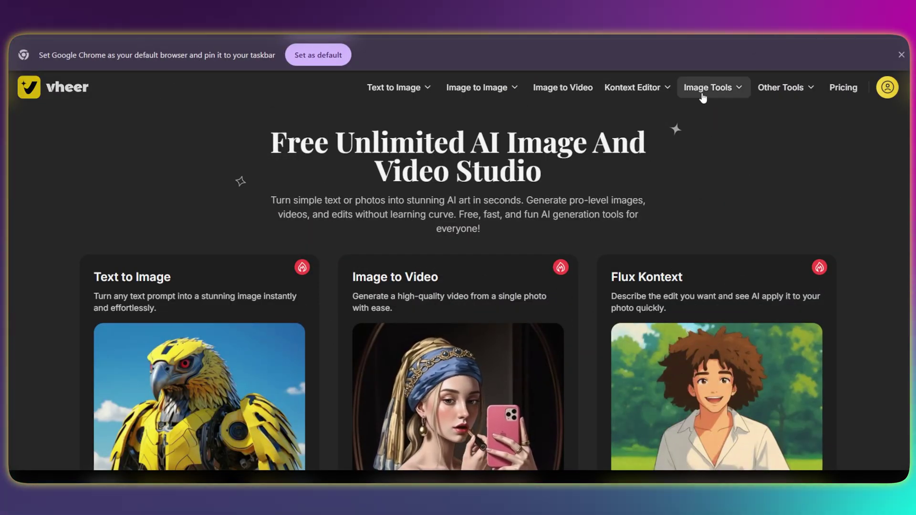
Go to AI Background Changer from the Image Tools menu and launch its workspace.
{"action": "left_click", "coordinate": [719, 97]}
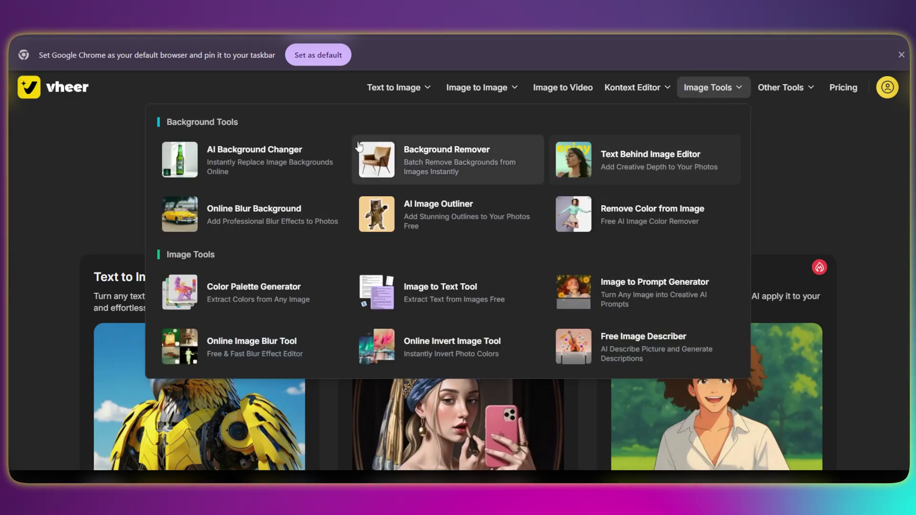
{"action": "left_click", "coordinate": [262, 167]}
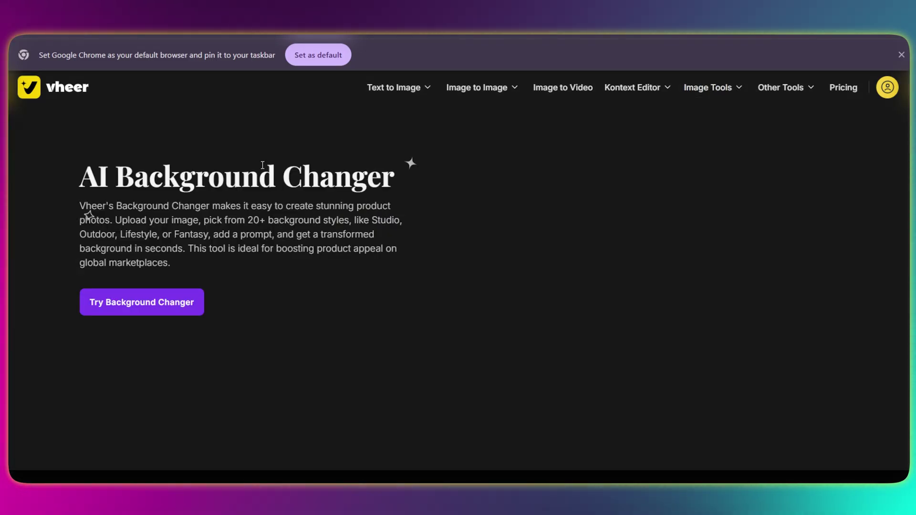
{"action": "left_click", "coordinate": [187, 304]}
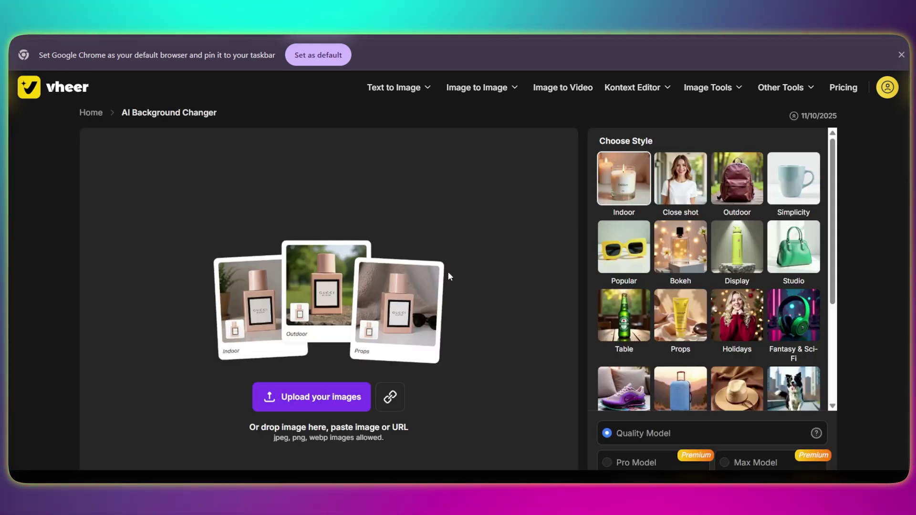
Scroll past the Choose Style gallery and set the output aspect ratio to 16:9.
{"action": "scroll", "coordinate": [763, 215], "scroll_direction": "down", "scroll_amount": 2}
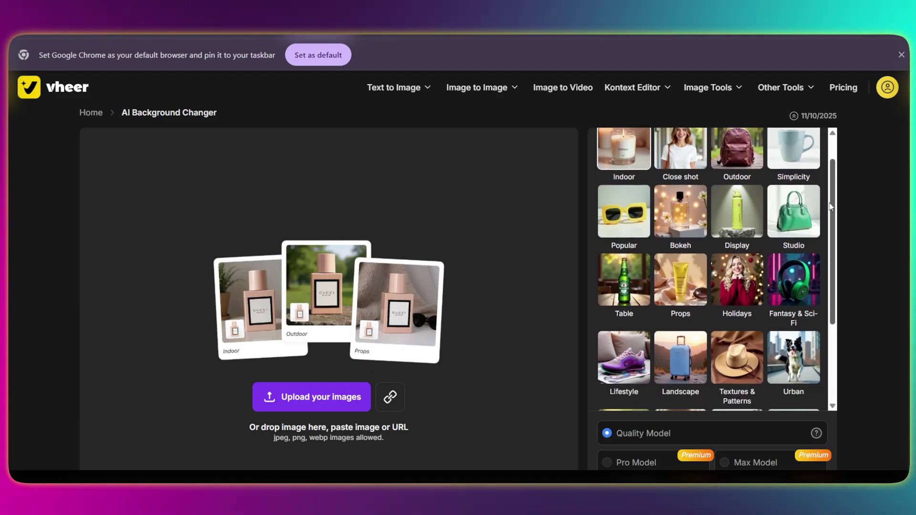
{"action": "scroll", "coordinate": [827, 238], "scroll_direction": "down", "scroll_amount": 2}
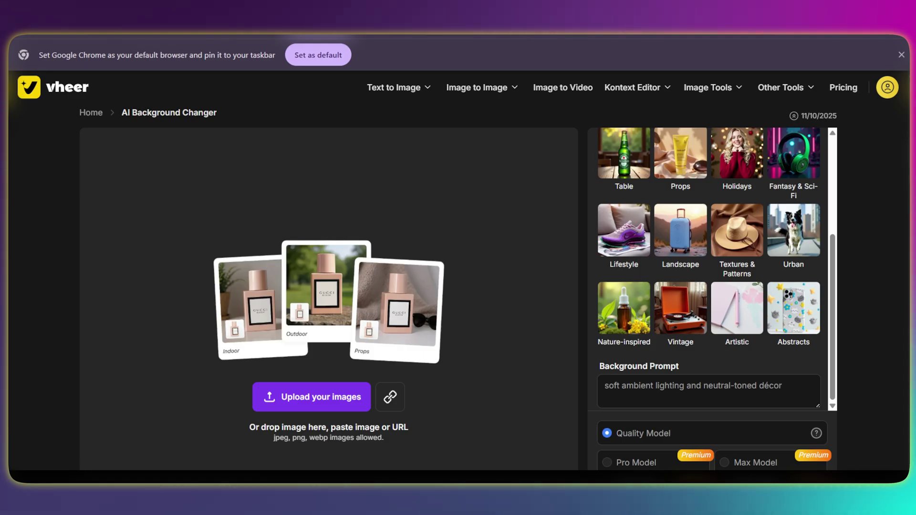
{"action": "scroll", "coordinate": [458, 267], "scroll_direction": "down", "scroll_amount": 3}
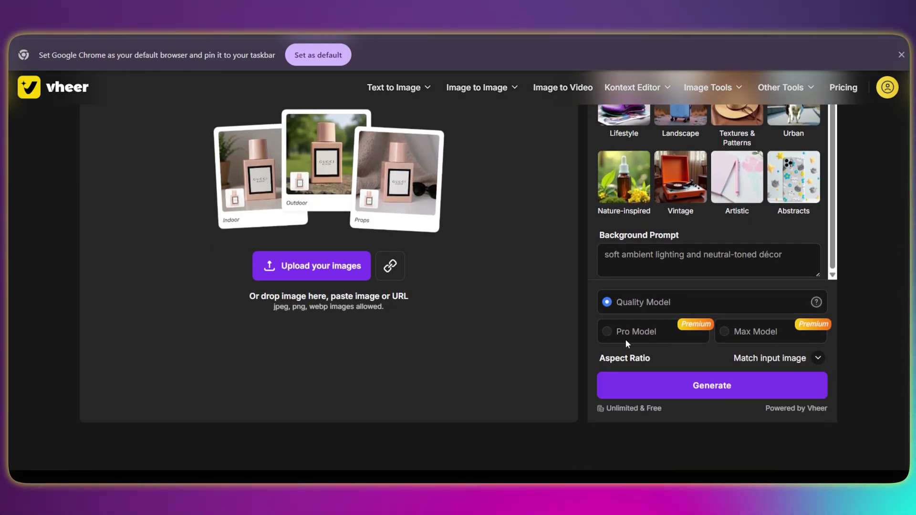
{"action": "left_click", "coordinate": [783, 362]}
{"action": "left_click", "coordinate": [803, 331]}
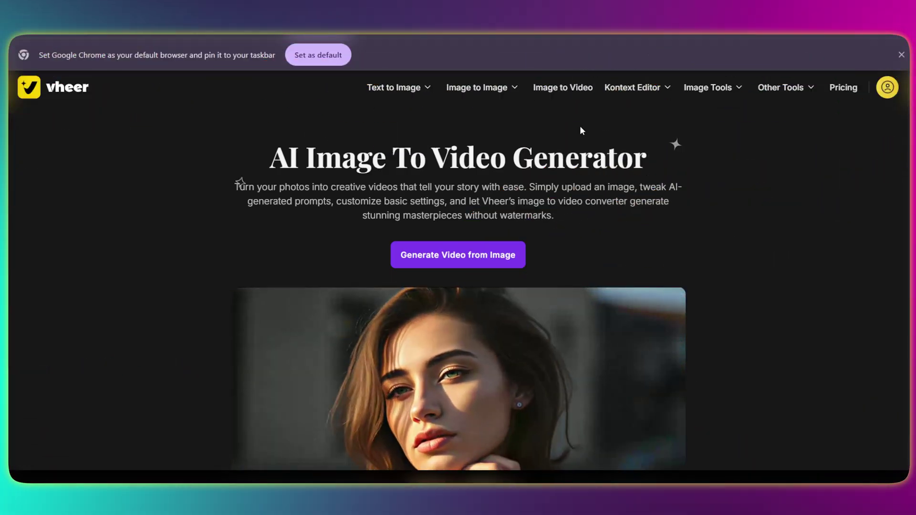
Launch the Generate Video from Image workspace from the AI Image To Video page.
{"action": "scroll", "coordinate": [503, 265], "scroll_direction": "down", "scroll_amount": 3}
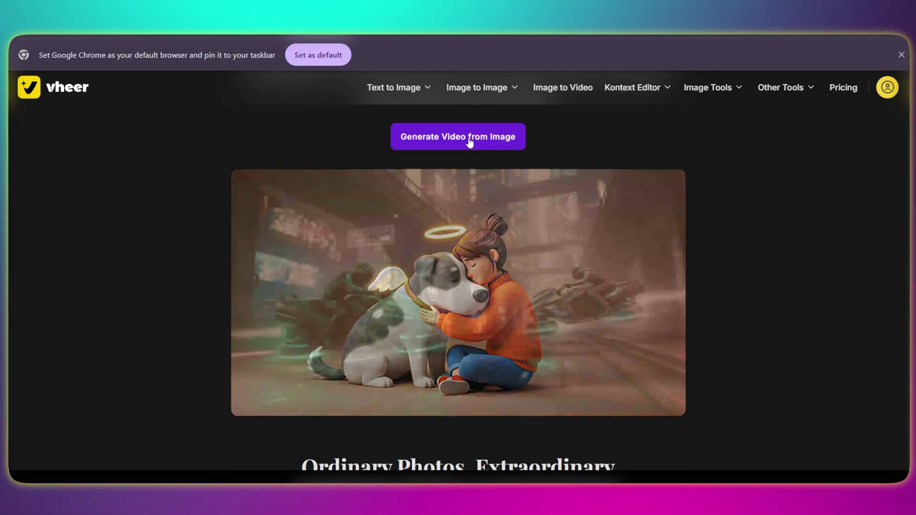
{"action": "left_click", "coordinate": [470, 139]}
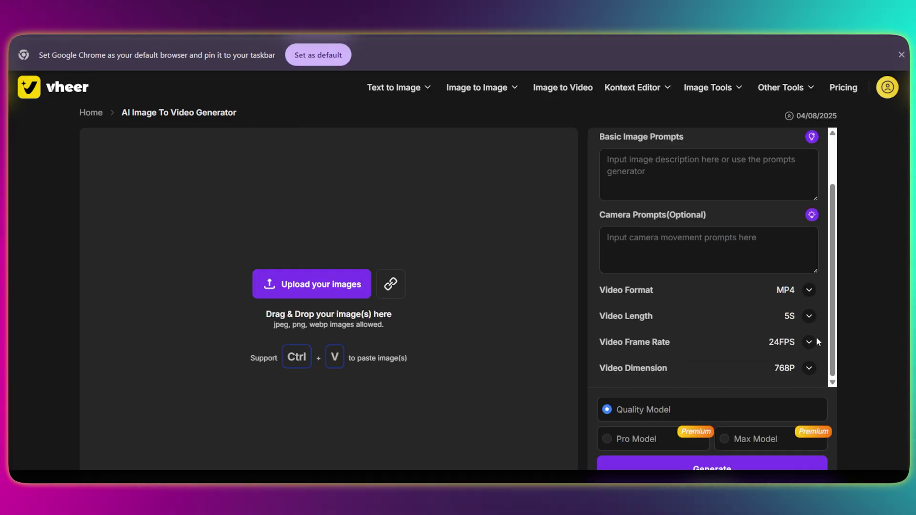
Review frame rate, MP4 format and 480P dimension options, then select Max Model (6S, 512P).
{"action": "left_click", "coordinate": [811, 342]}
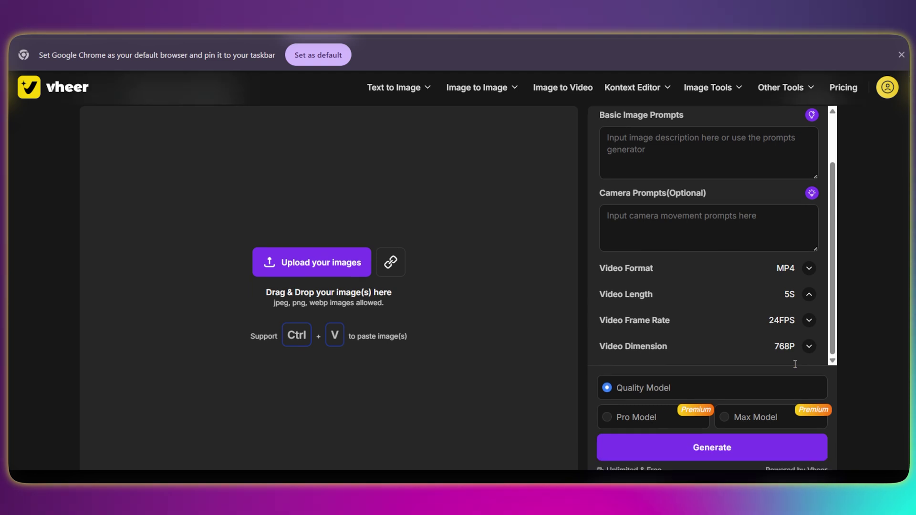
{"action": "scroll", "coordinate": [706, 329], "scroll_direction": "down", "scroll_amount": 3}
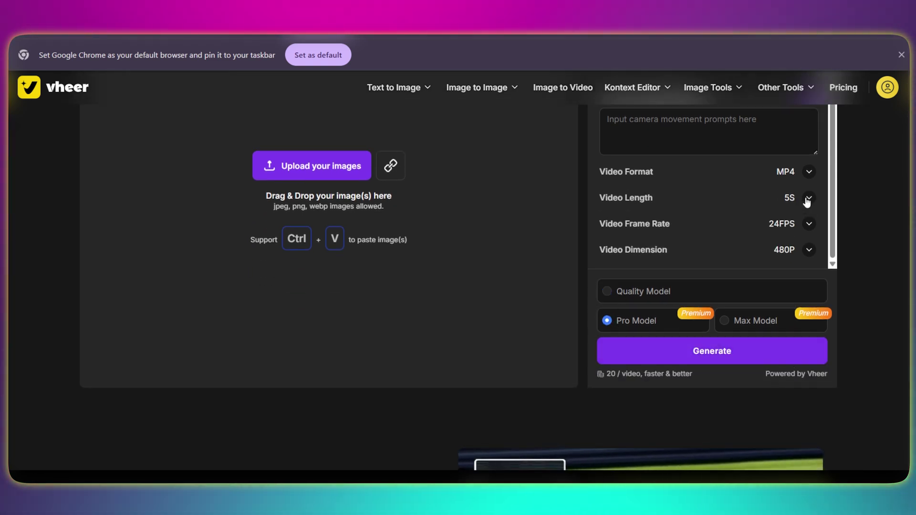
{"action": "left_click", "coordinate": [810, 173]}
{"action": "left_click", "coordinate": [806, 199]}
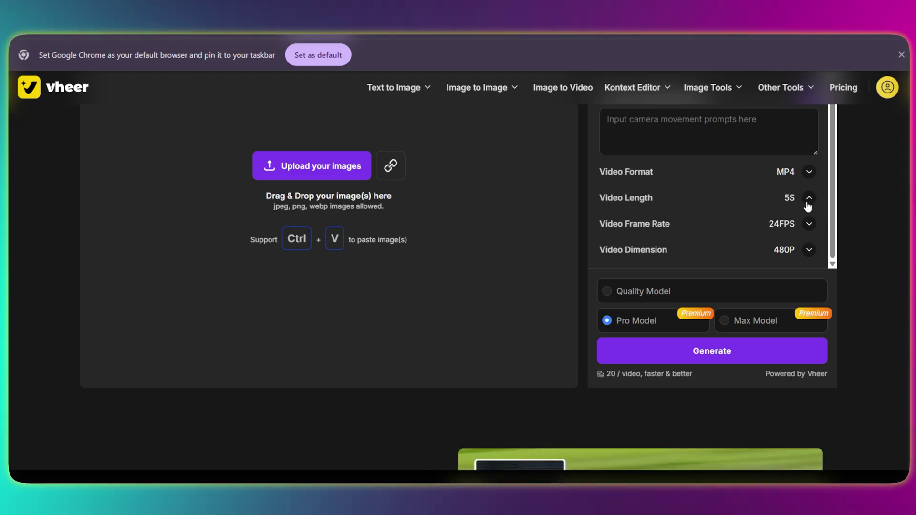
{"action": "left_click", "coordinate": [809, 226]}
{"action": "left_click", "coordinate": [809, 250]}
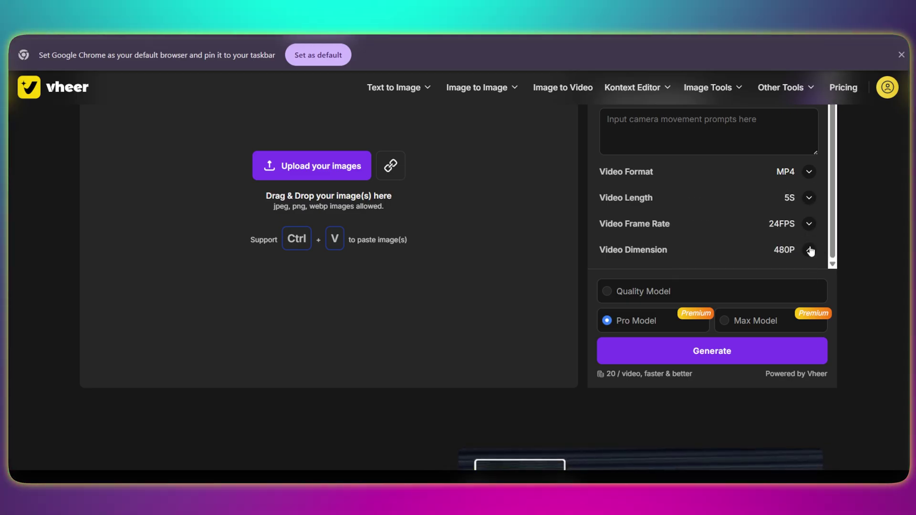
{"action": "left_click", "coordinate": [810, 251]}
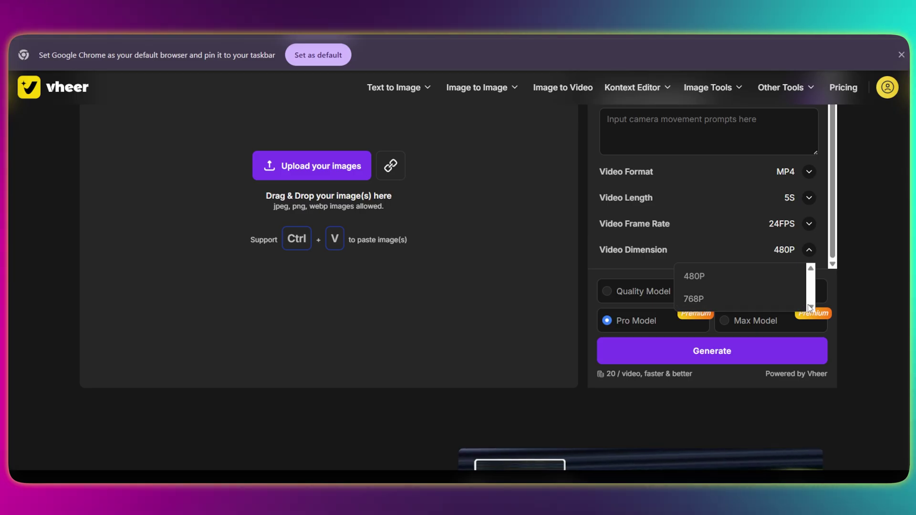
{"action": "left_click", "coordinate": [744, 329]}
{"action": "left_click", "coordinate": [746, 319]}
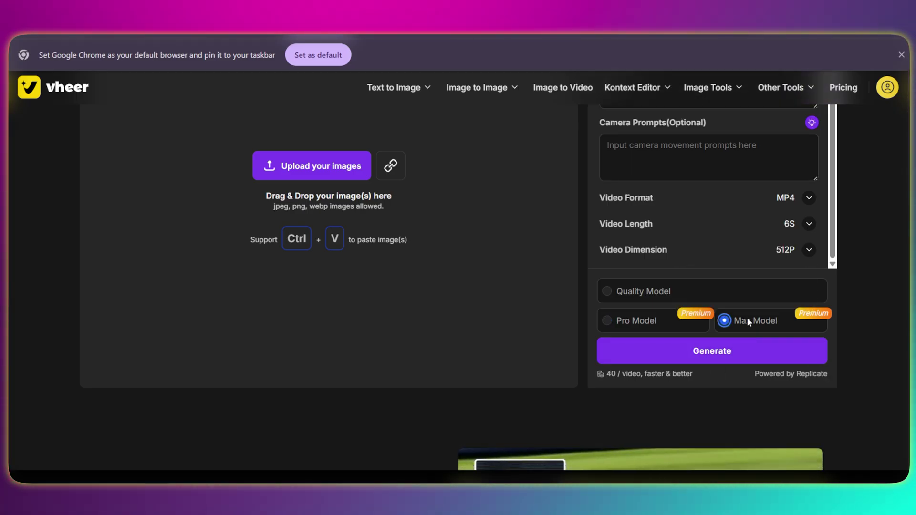
Check the Max Model's video format and length options, keeping 512P dimension.
{"action": "left_click", "coordinate": [810, 198]}
{"action": "left_click", "coordinate": [810, 199]}
{"action": "left_click", "coordinate": [809, 224]}
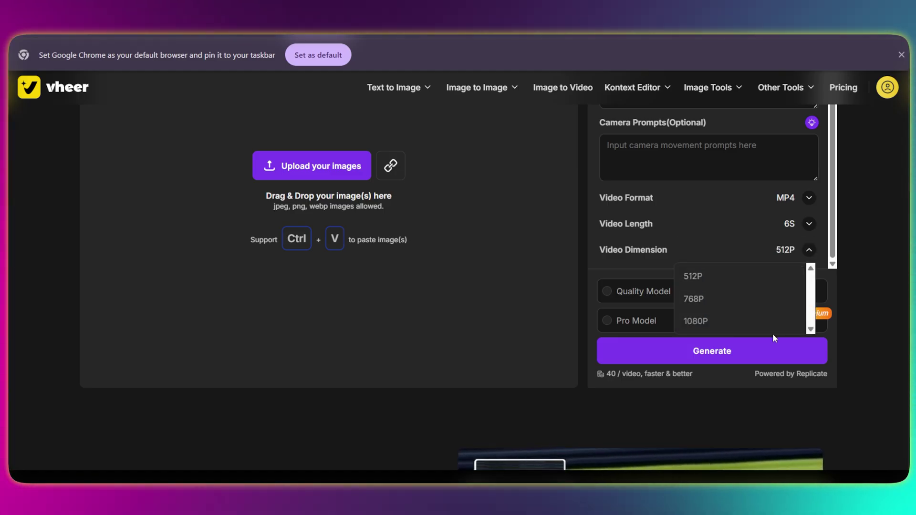
{"action": "left_click", "coordinate": [670, 225]}
{"action": "scroll", "coordinate": [655, 203], "scroll_direction": "up", "scroll_amount": 3}
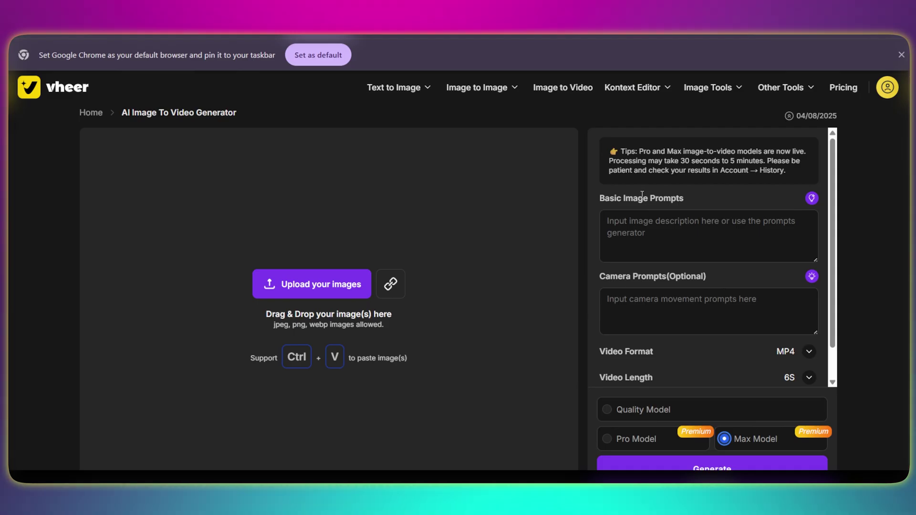
{"action": "scroll", "coordinate": [755, 380], "scroll_direction": "down", "scroll_amount": 5}
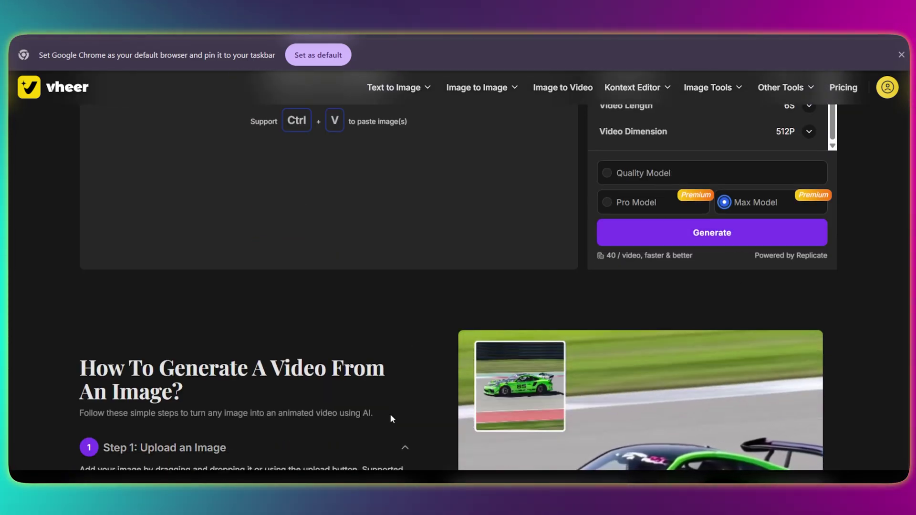
{"action": "scroll", "coordinate": [510, 252], "scroll_direction": "up", "scroll_amount": 2}
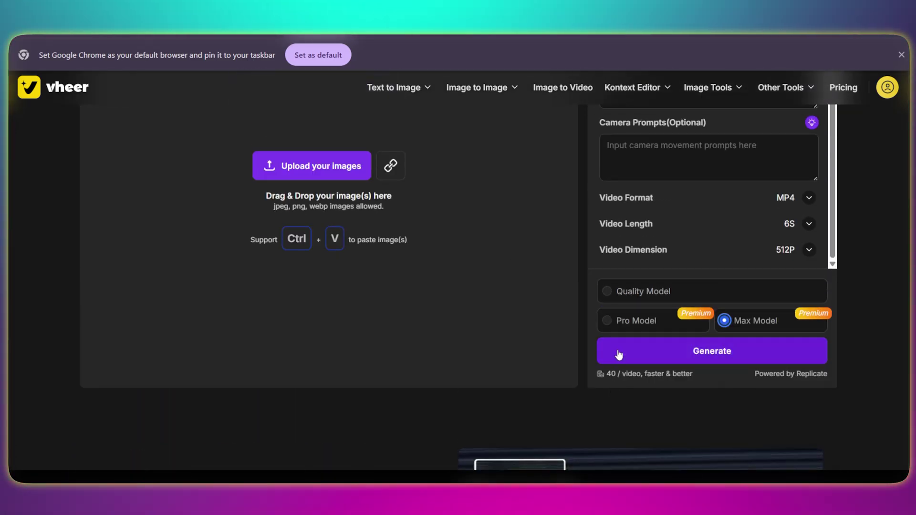
Try Pro Model, then return to the free Quality Model with 5S length at 24FPS.
{"action": "left_click", "coordinate": [635, 319]}
{"action": "left_click", "coordinate": [644, 297]}
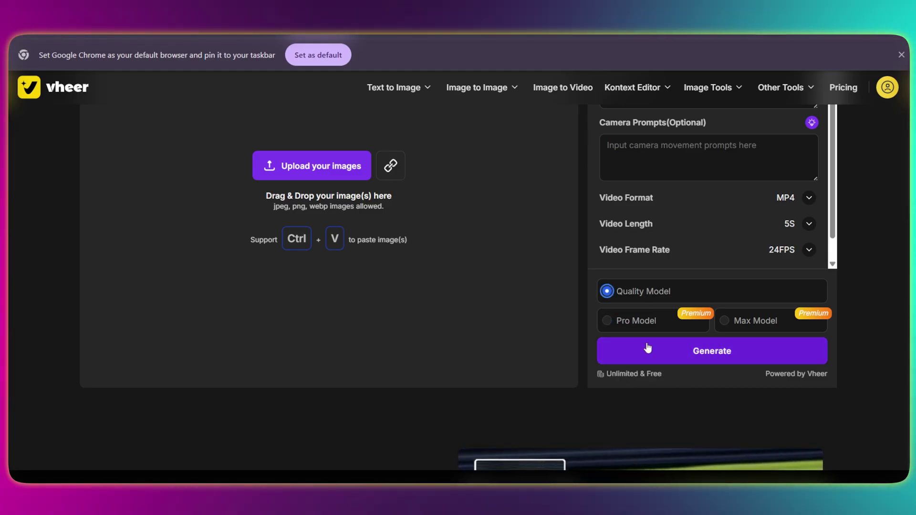
{"action": "scroll", "coordinate": [467, 355], "scroll_direction": "up", "scroll_amount": 1}
{"action": "scroll", "coordinate": [467, 356], "scroll_direction": "up", "scroll_amount": 1}
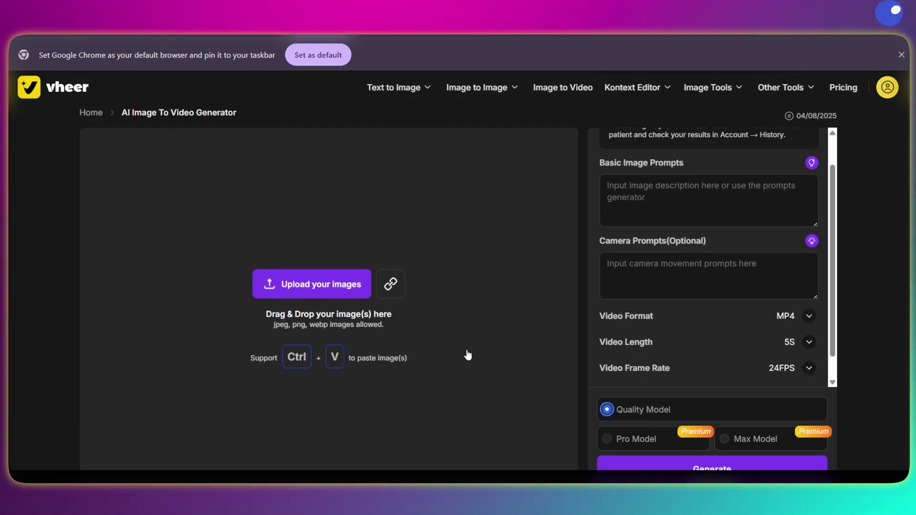